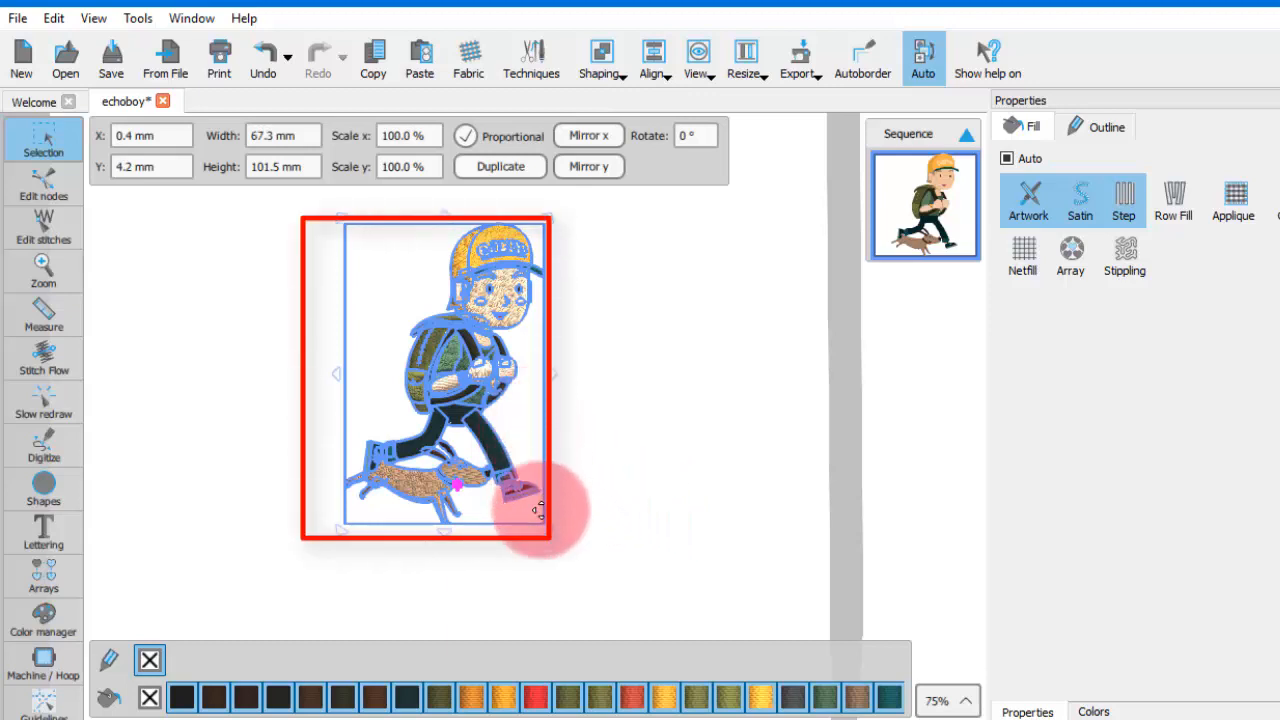
# Step: Open Ambience quilting for the selected boy-and-dog design, lock the border dimensions together and set the border width to 200 mm
pyautogui.rightClick(484, 273)
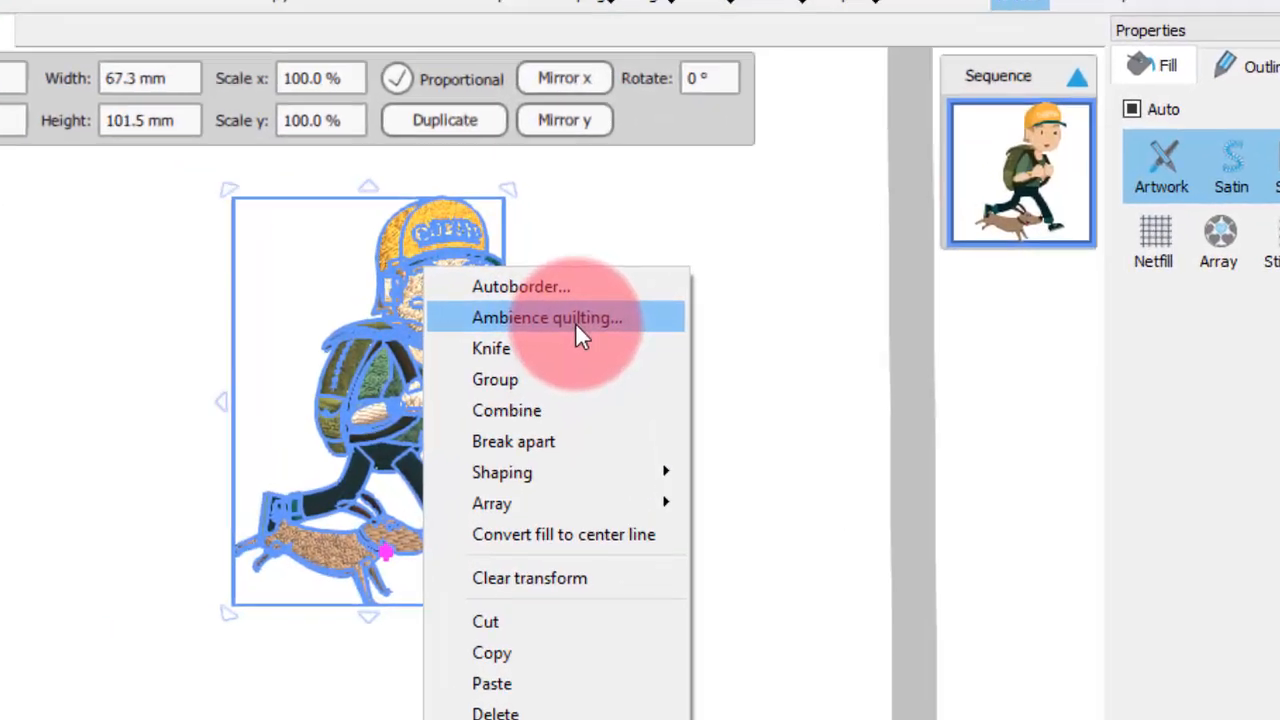
pyautogui.click(594, 314)
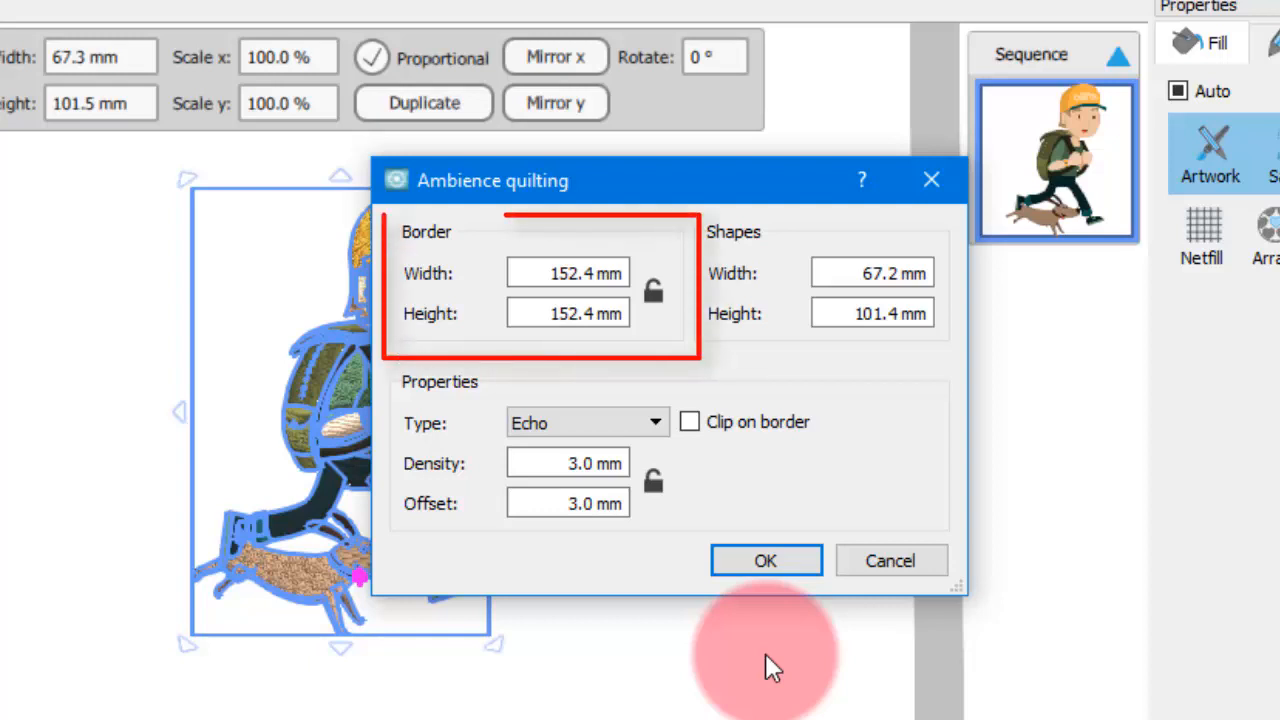
pyautogui.click(652, 294)
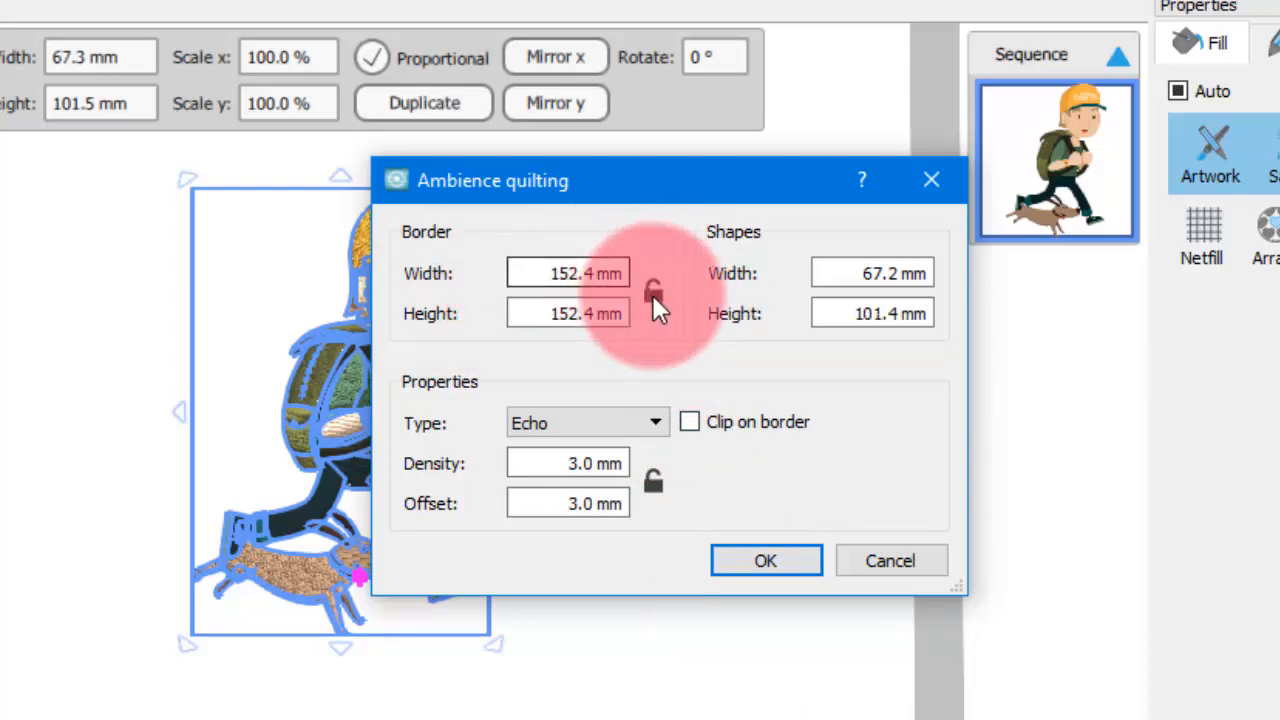
pyautogui.moveTo(527, 277); pyautogui.dragTo(617, 274)
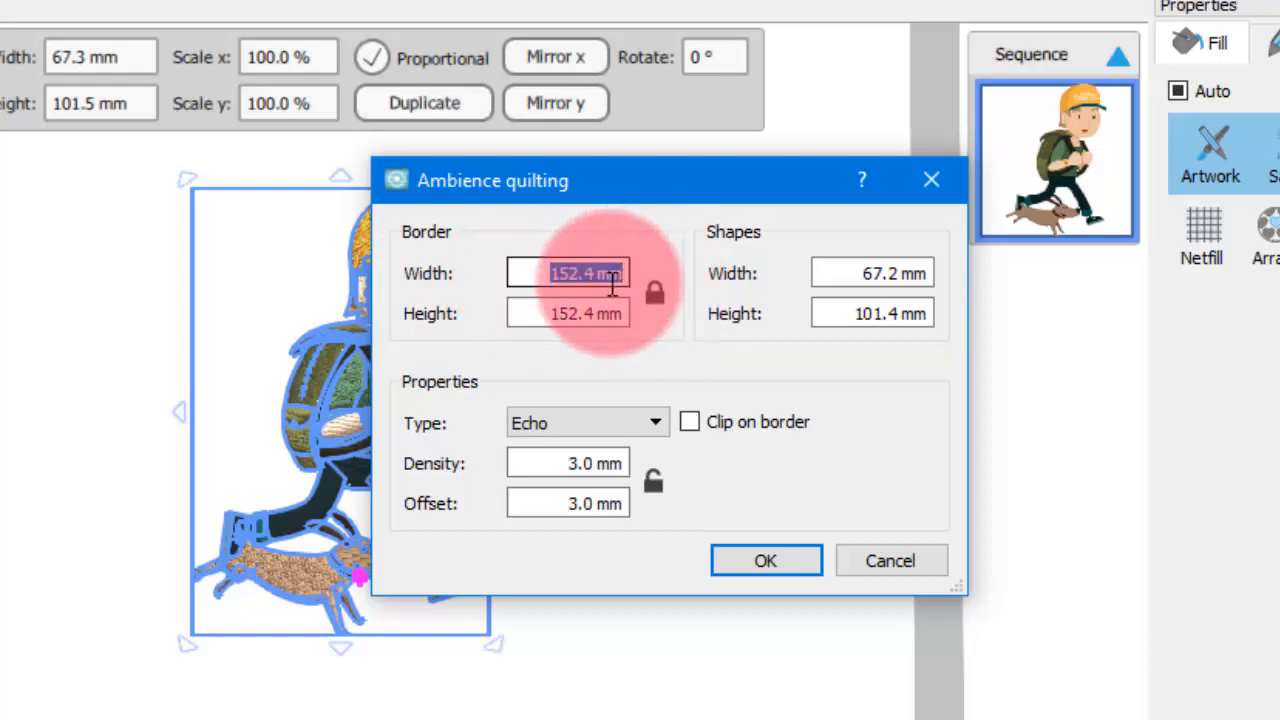
pyautogui.write('200')
pyautogui.click(586, 314)
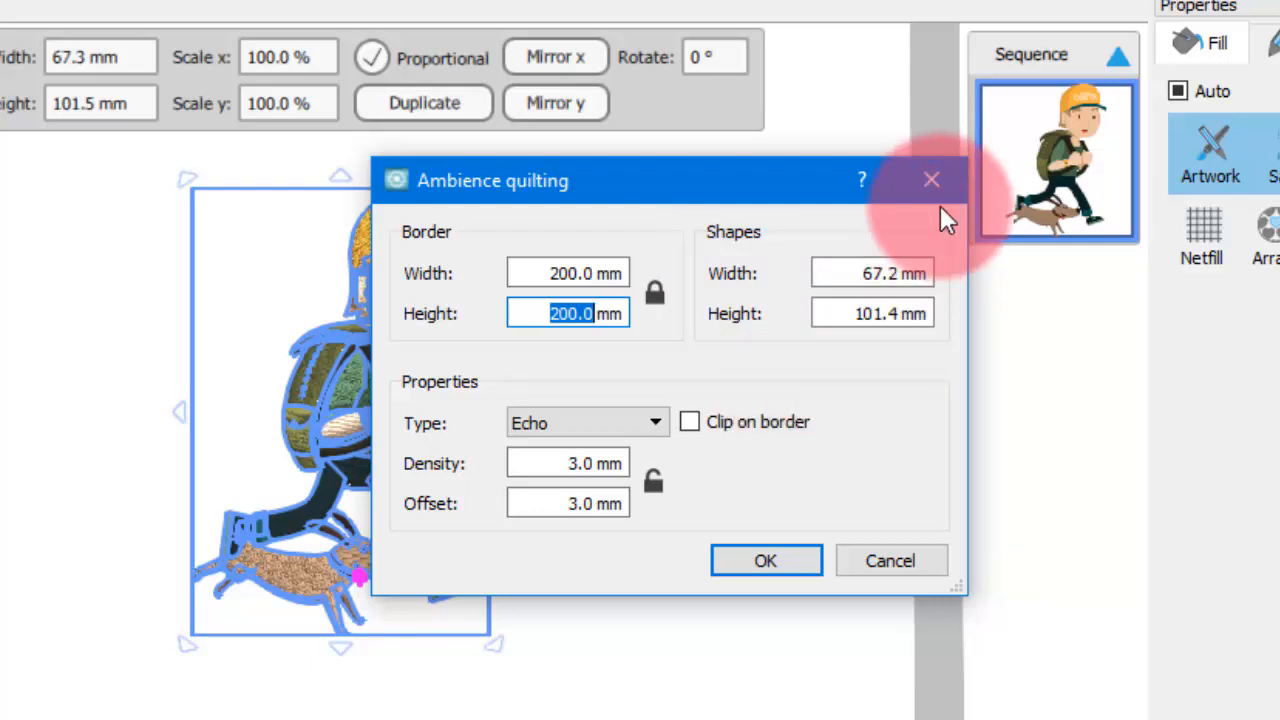
pyautogui.doubleClick(905, 270)
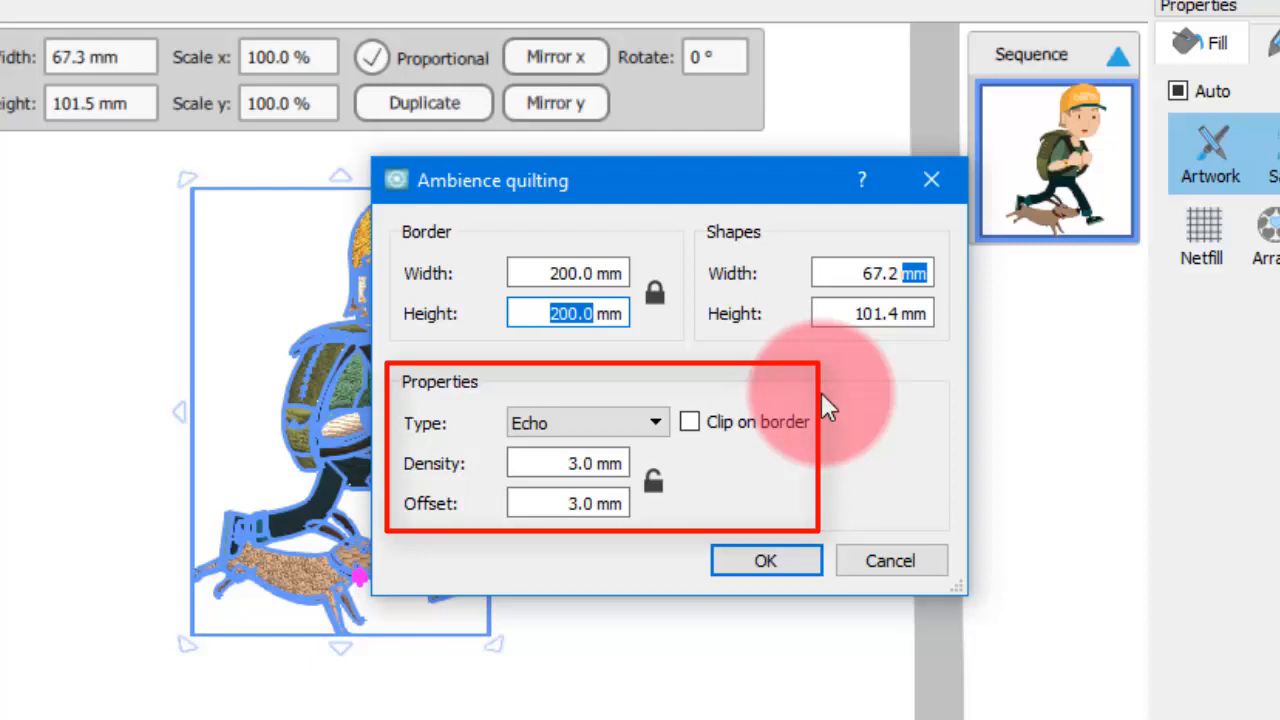
pyautogui.click(587, 428)
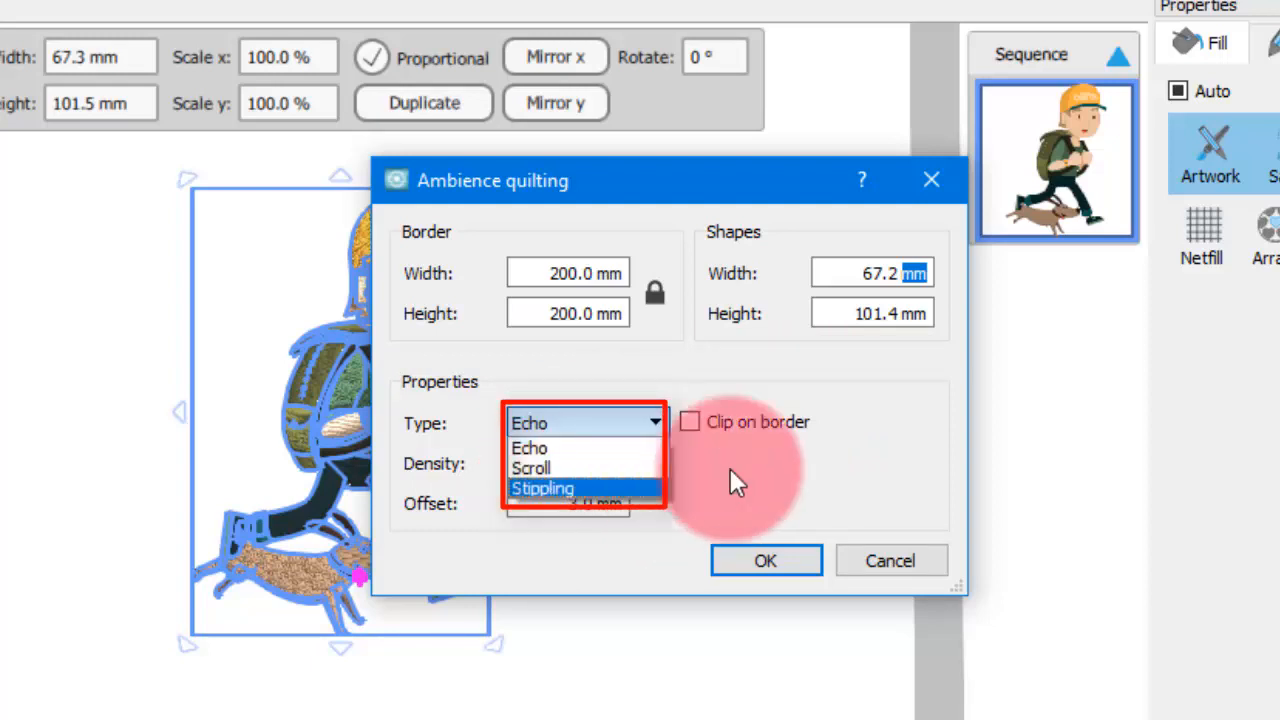
pyautogui.click(816, 463)
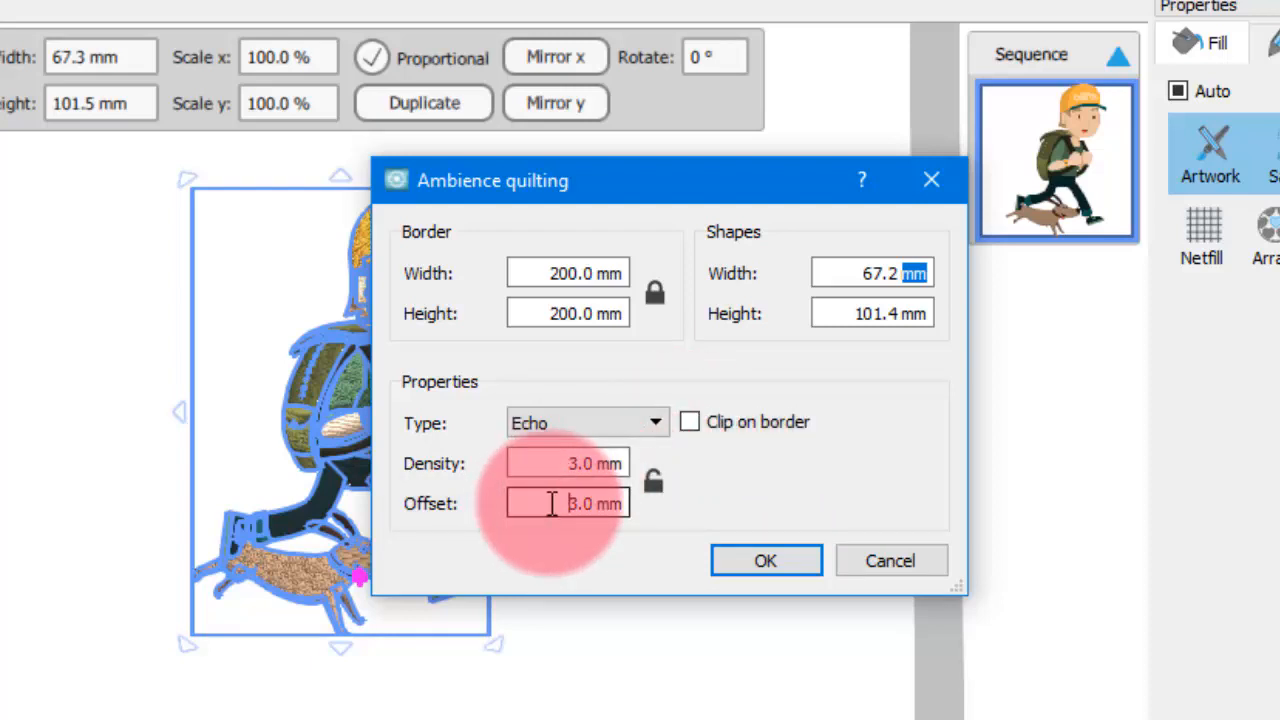
# Step: Enter a 2 mm quilting offset, lock offset and density together, and set the density to 2 mm
pyautogui.moveTo(551, 503); pyautogui.dragTo(597, 503)
pyautogui.write('2')
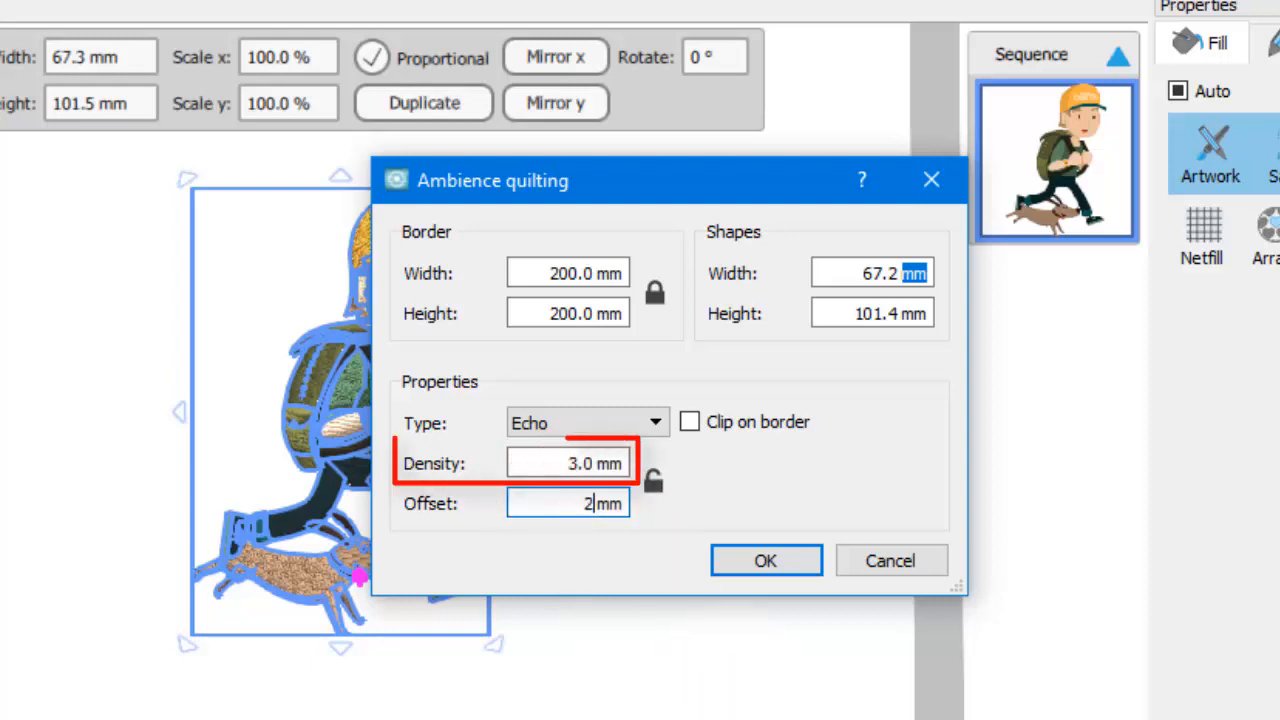
pyautogui.click(653, 484)
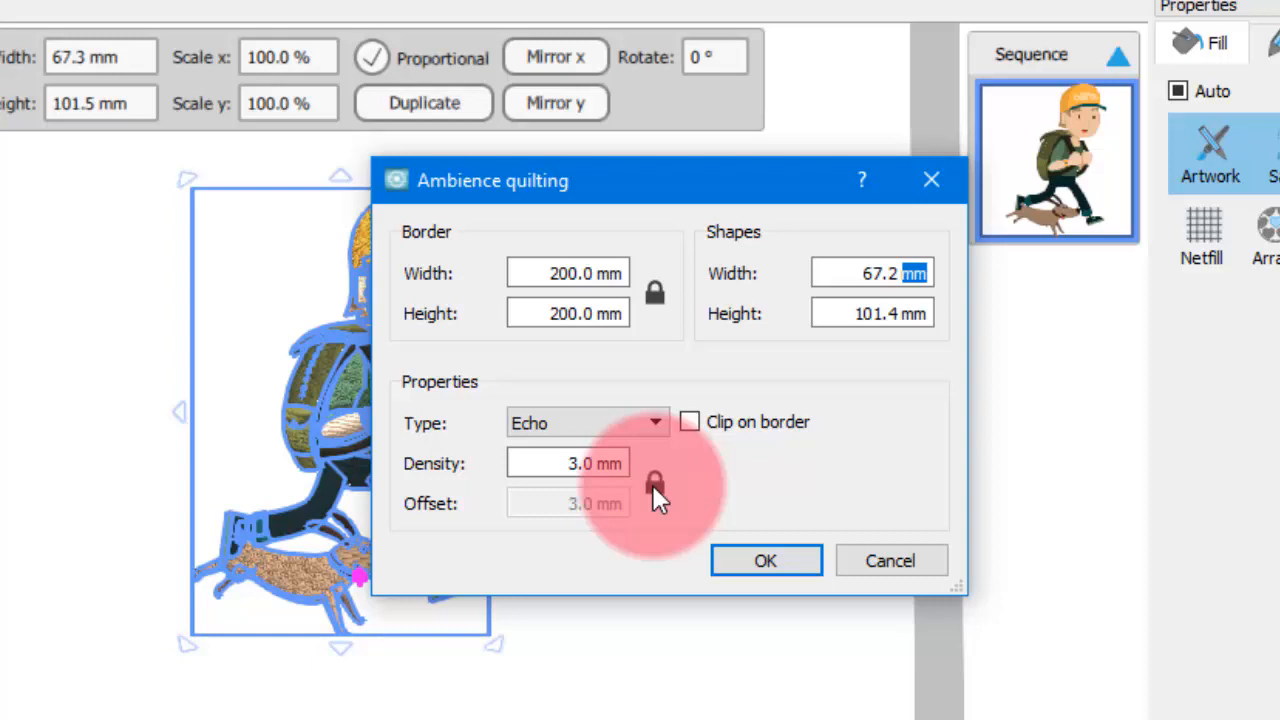
pyautogui.click(566, 460)
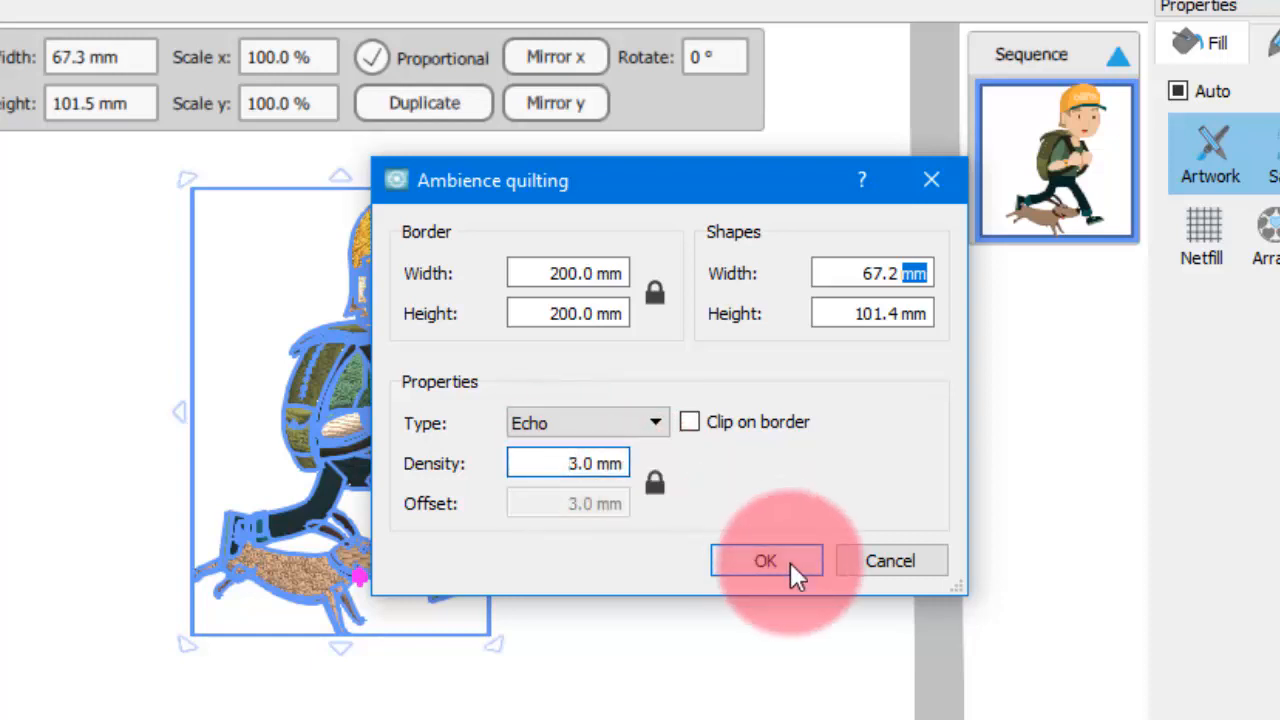
pyautogui.press('Delete')
pyautogui.write('2')
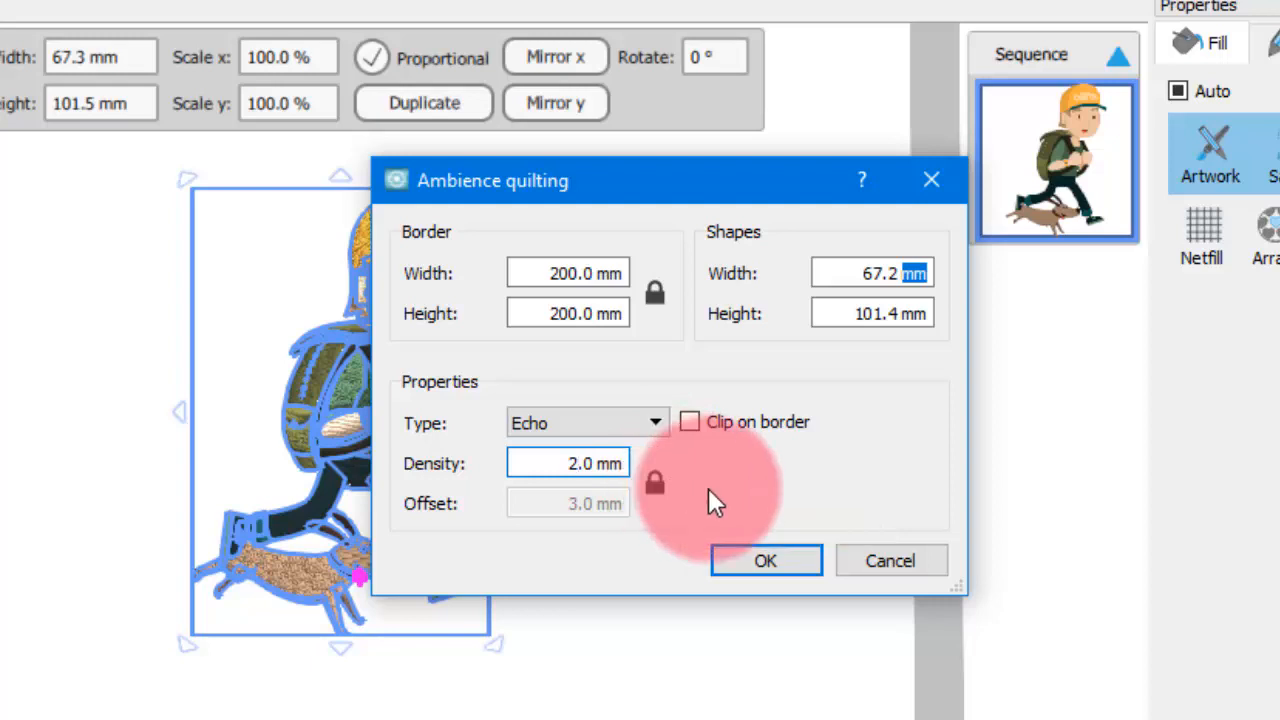
# Step: Keep the Echo type, enable clipping on the border and generate the quilting around the boy-and-dog design
pyautogui.click(608, 423)
pyautogui.click(645, 448)
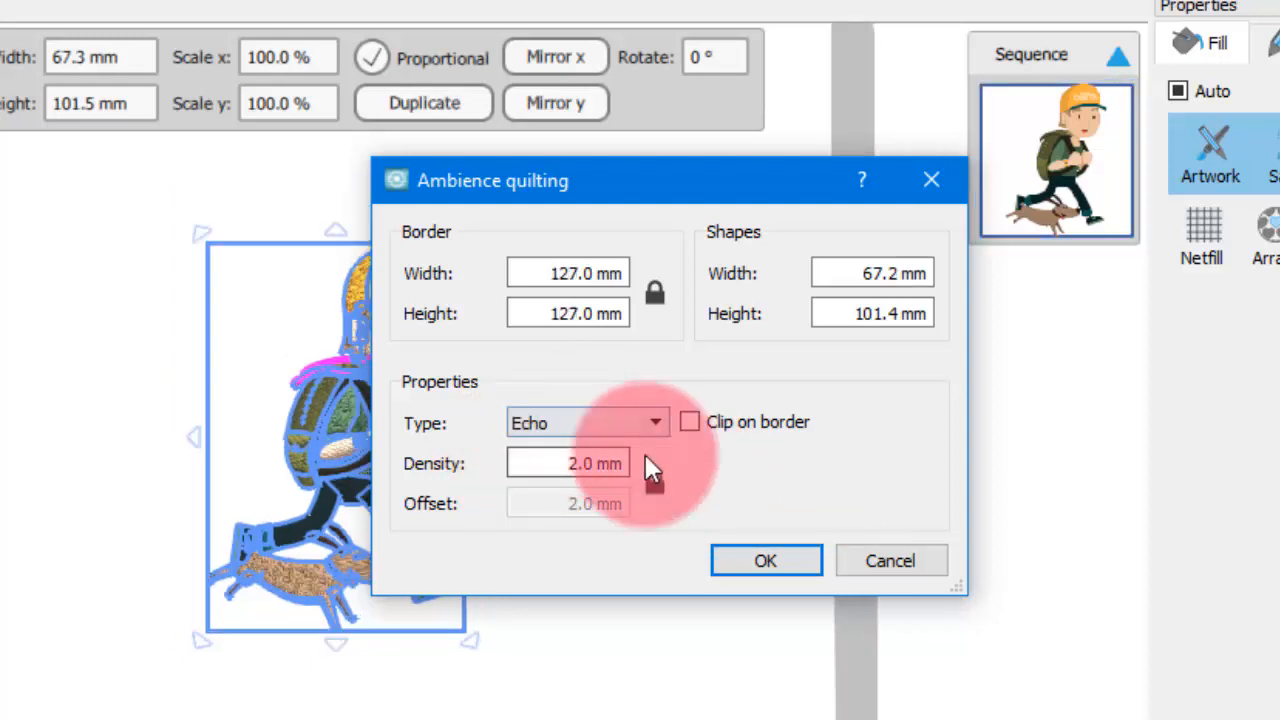
pyautogui.click(753, 420)
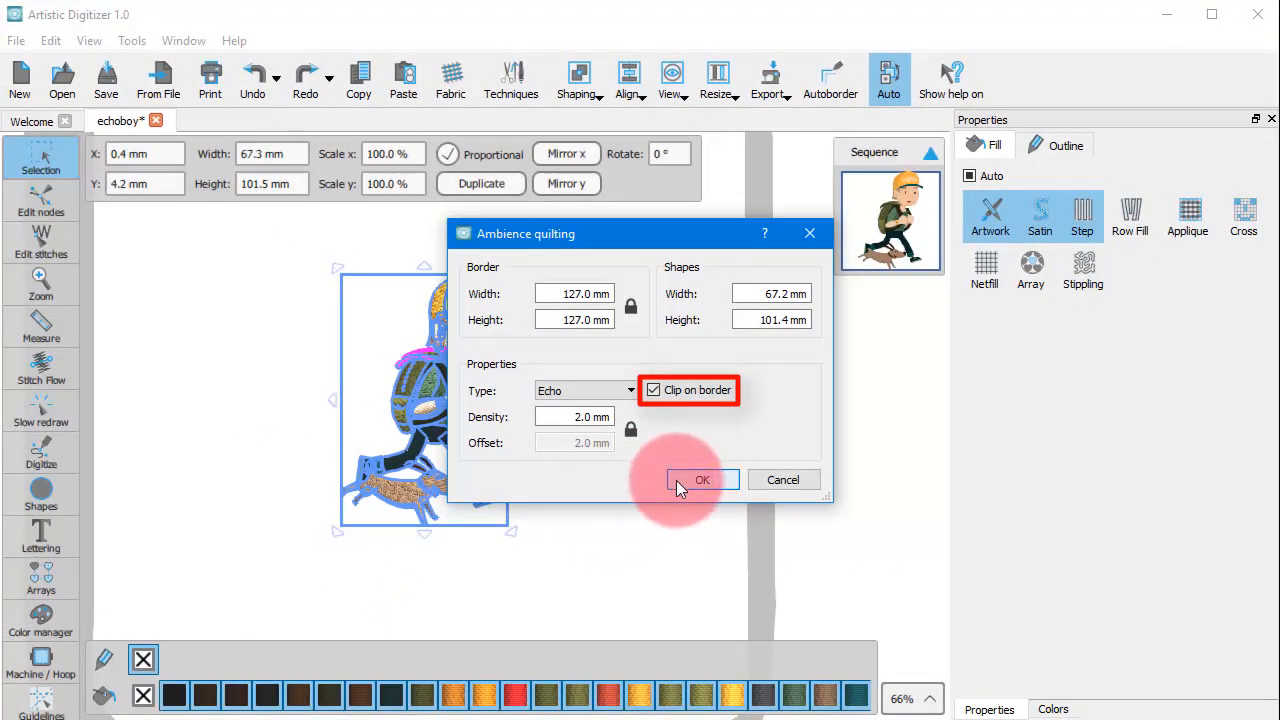
pyautogui.click(676, 480)
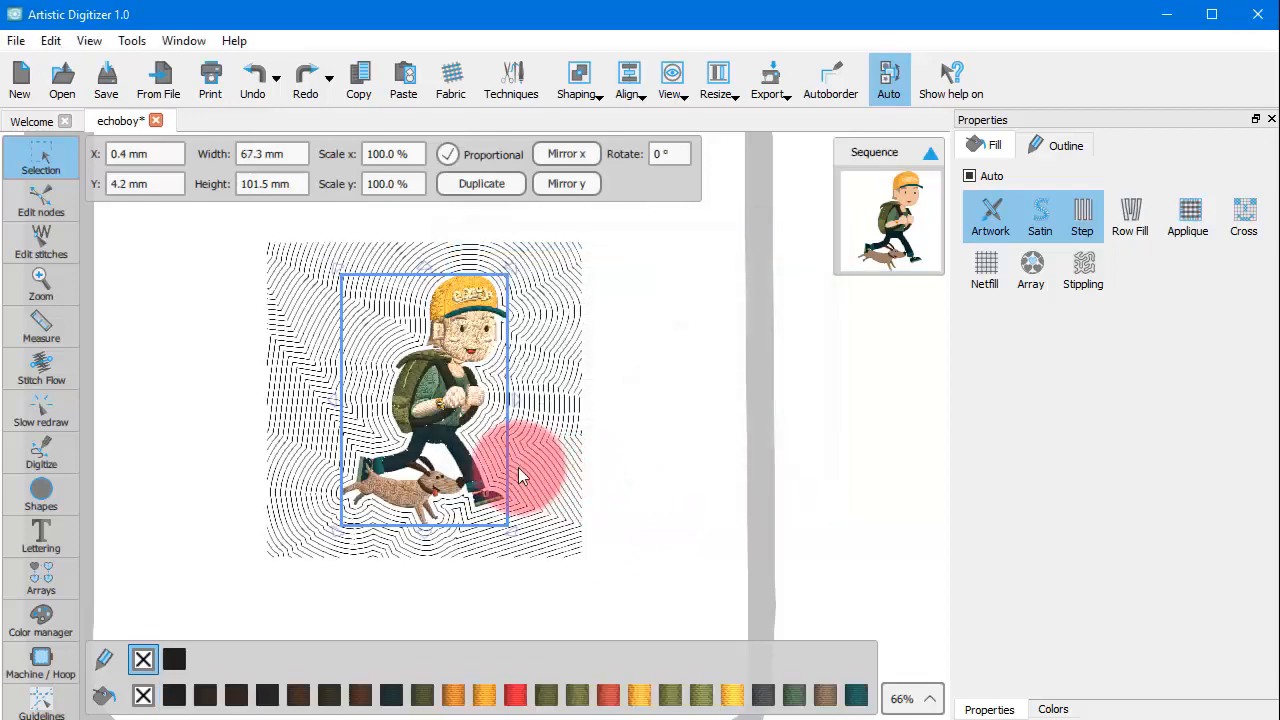
pyautogui.scroll(2, 439, 312)
pyautogui.scroll(1, 400, 255)
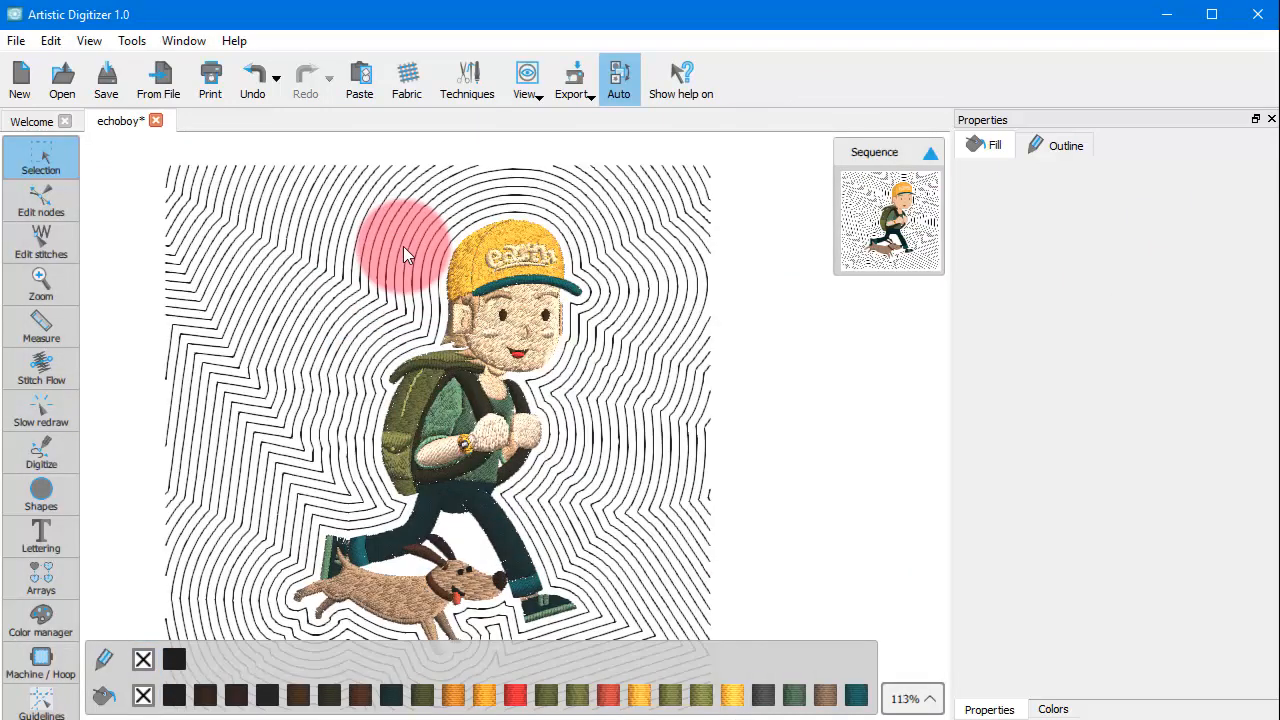
pyautogui.scroll(-2, 402, 248)
pyautogui.scroll(1, 365, 436)
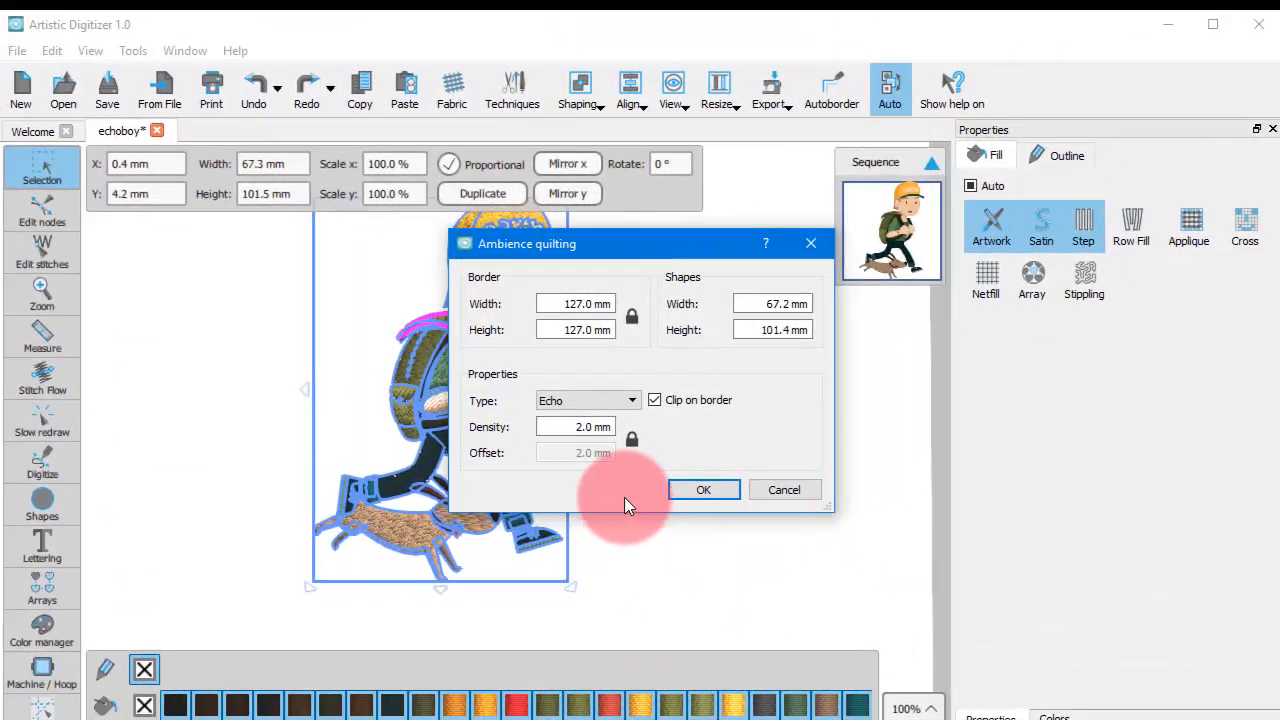
# Step: Turn off clipping on the border, generate Echo quilting around the design and inspect its lines
pyautogui.click(667, 400)
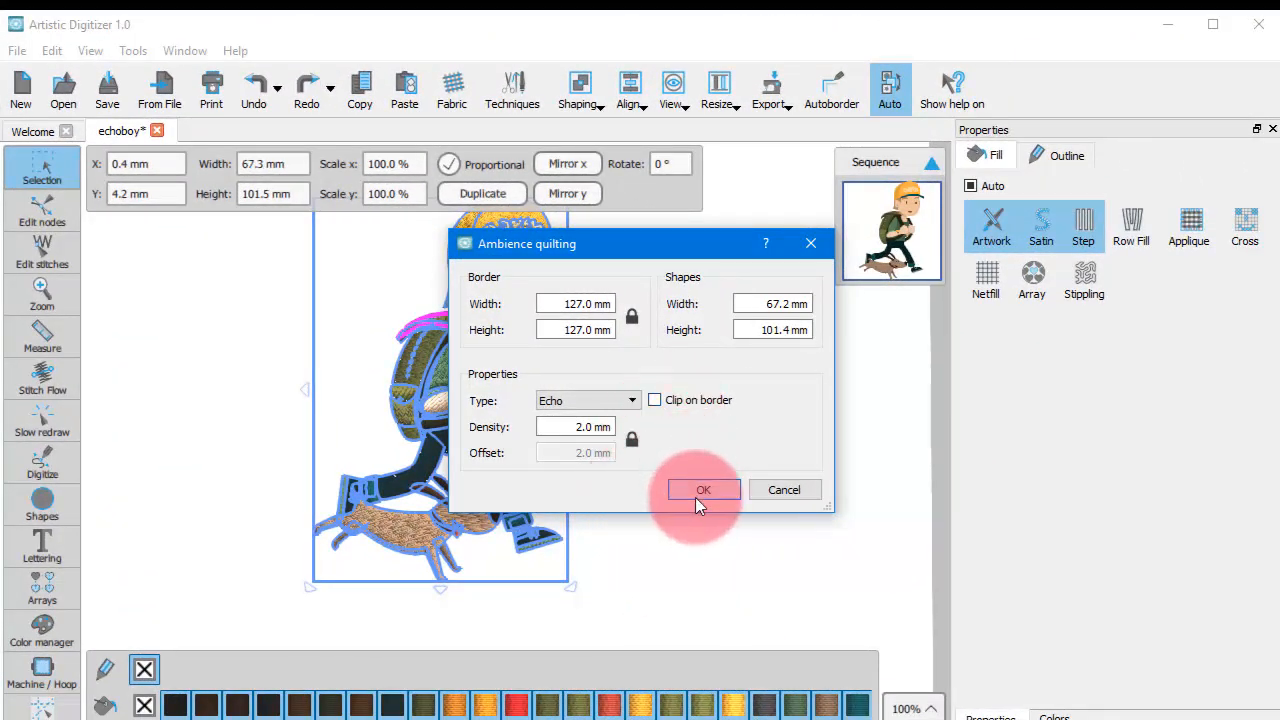
pyautogui.click(697, 494)
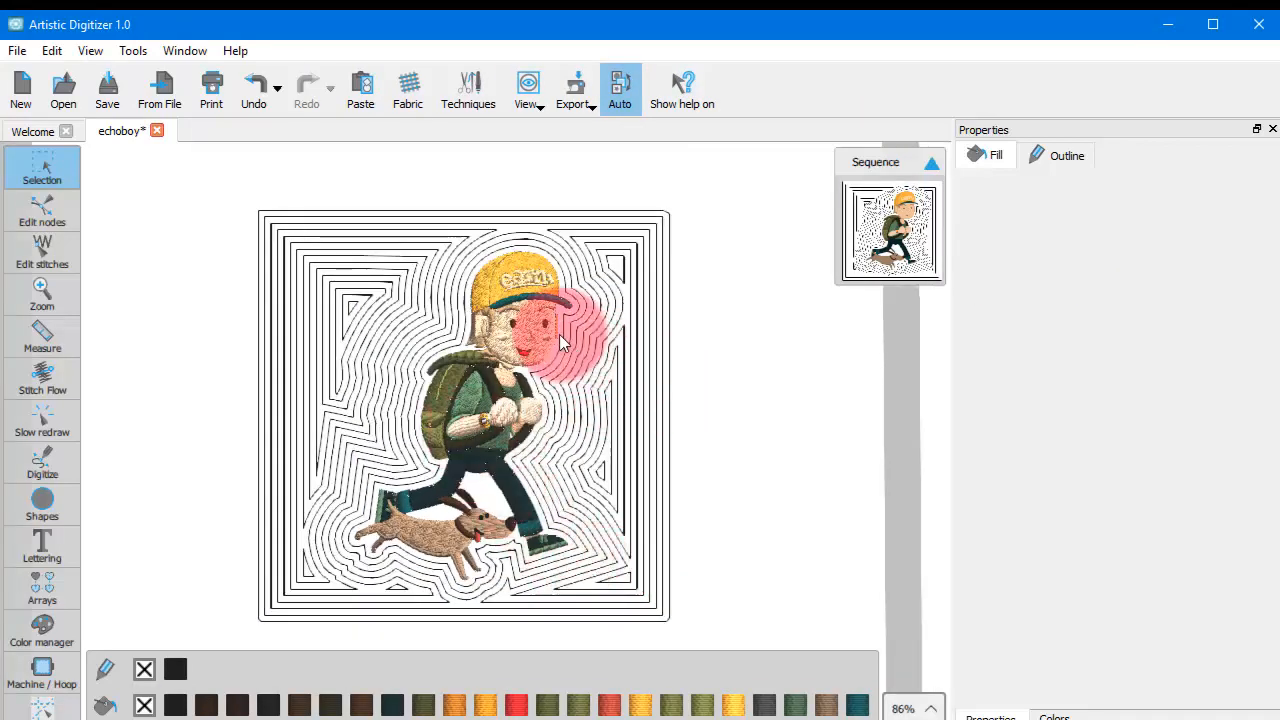
pyautogui.click(578, 320)
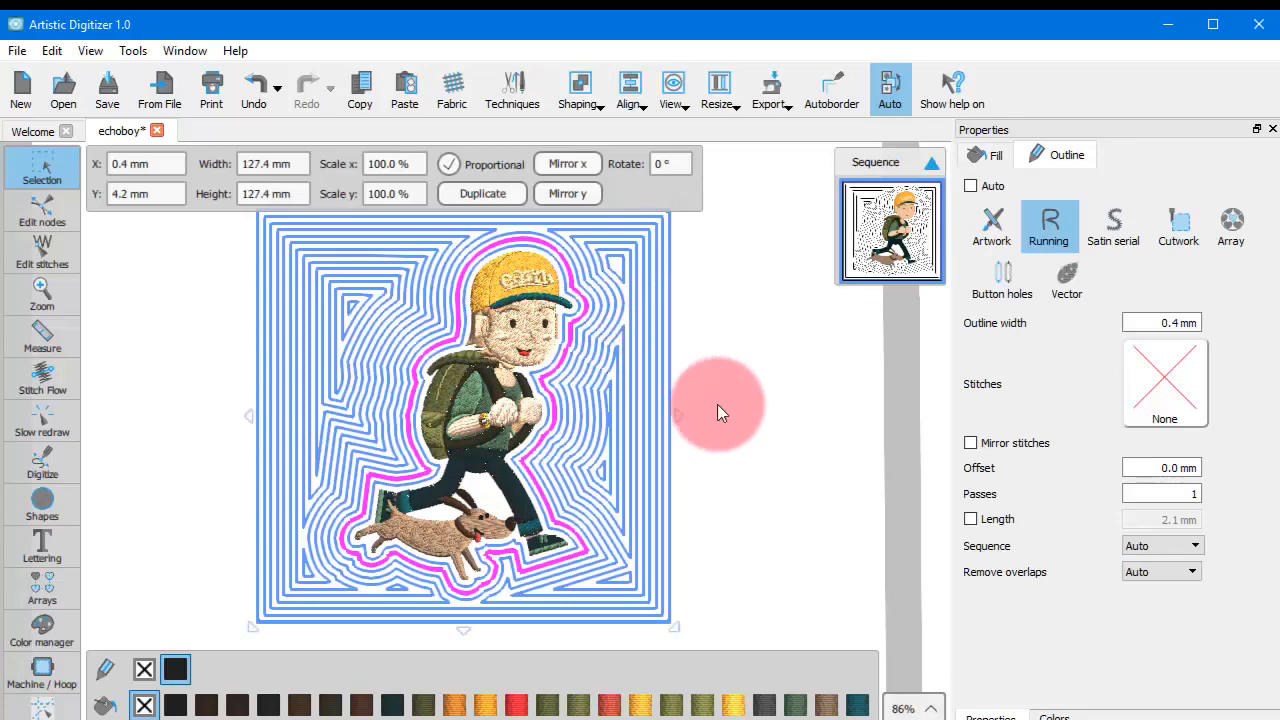
pyautogui.click(751, 427)
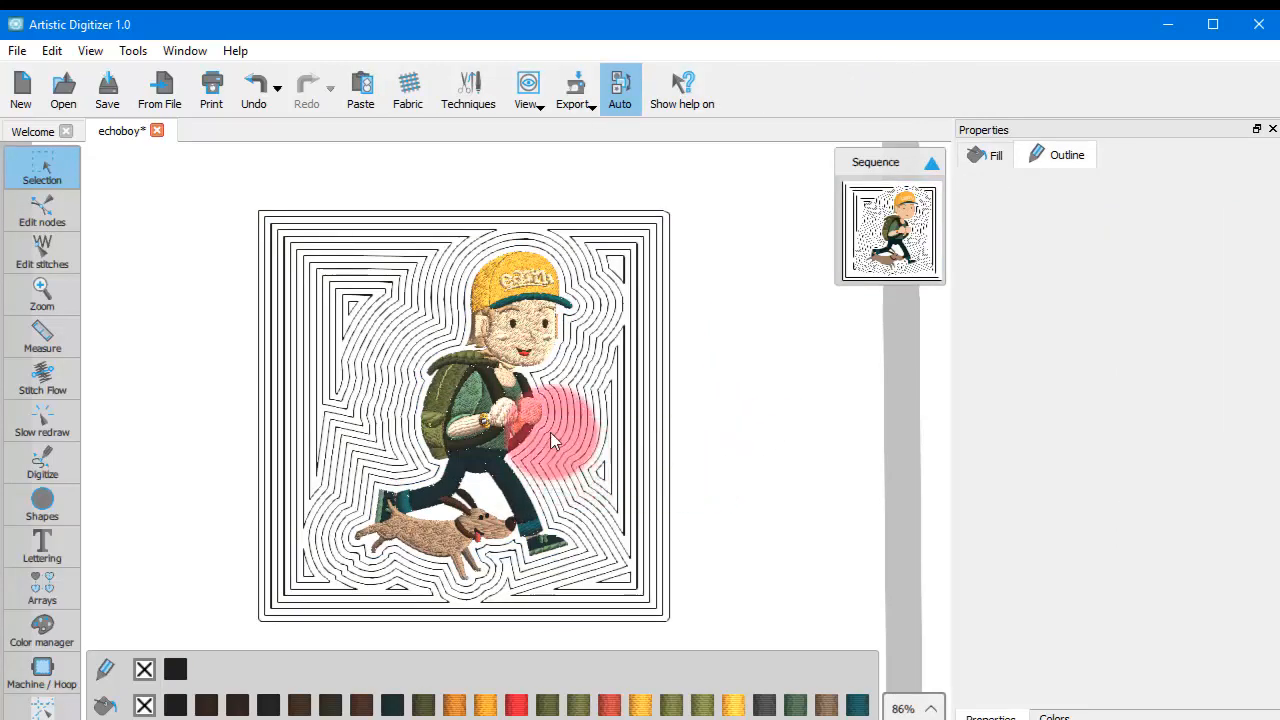
pyautogui.scroll(4, 560, 434)
pyautogui.scroll(-4, 585, 448)
pyautogui.scroll(3, 596, 157)
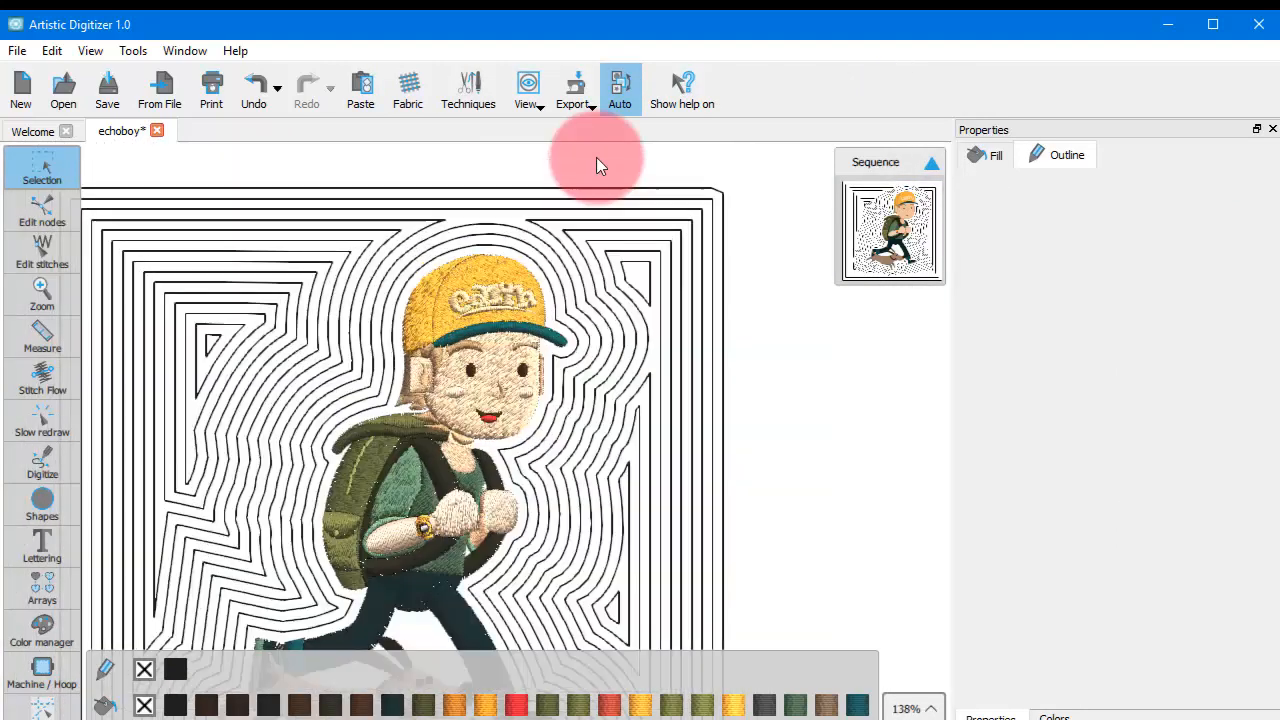
pyautogui.scroll(-4, 596, 157)
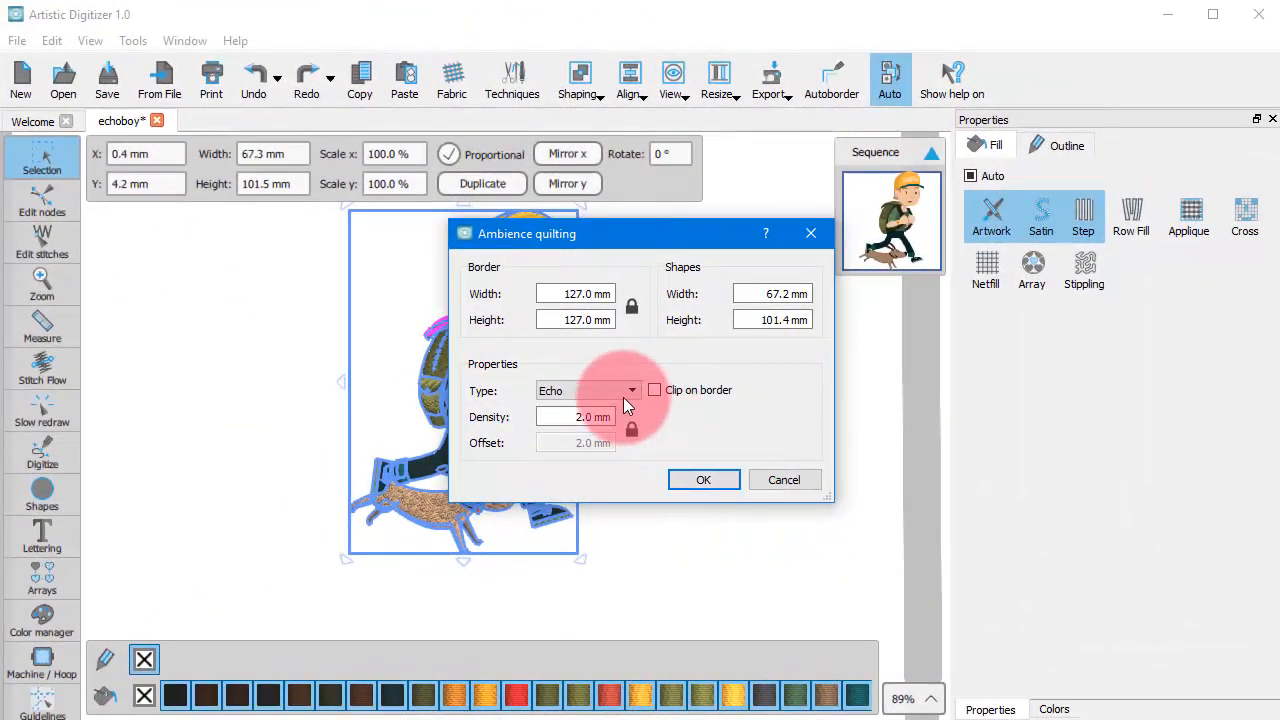
# Step: Change the quilting type to Scroll, generate it around the design and inspect its lines
pyautogui.click(617, 389)
pyautogui.click(569, 419)
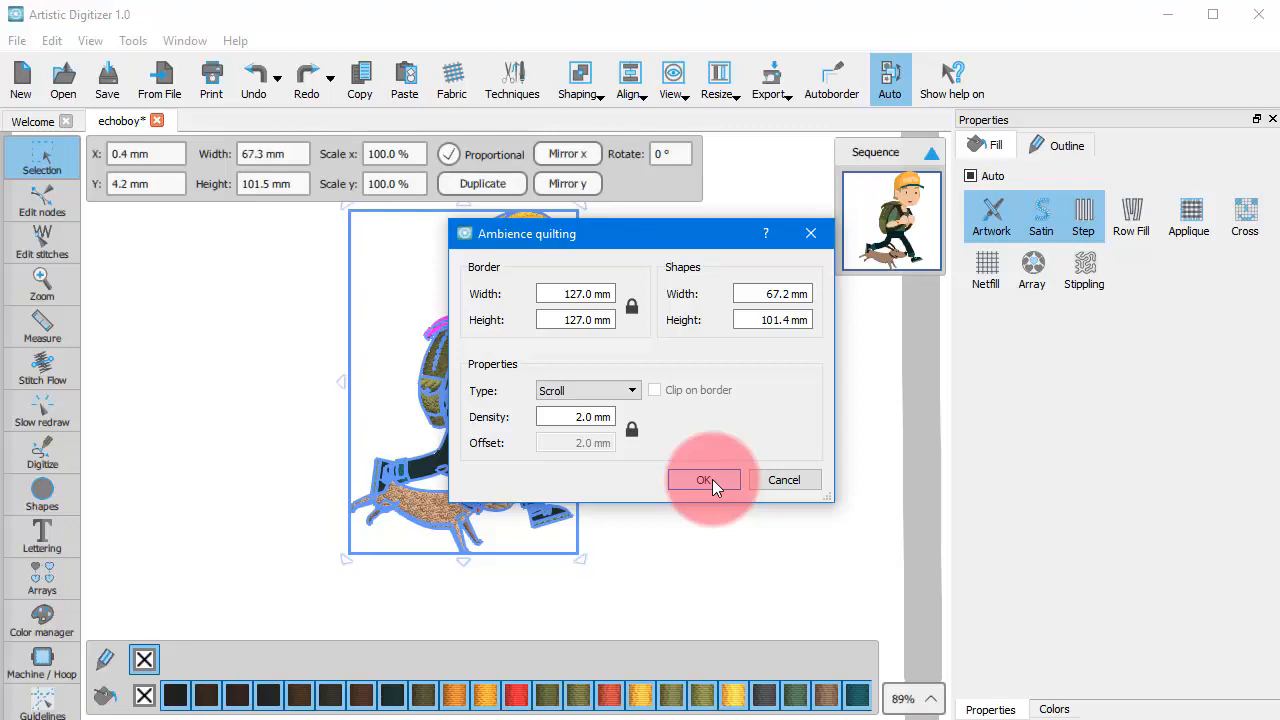
pyautogui.click(712, 479)
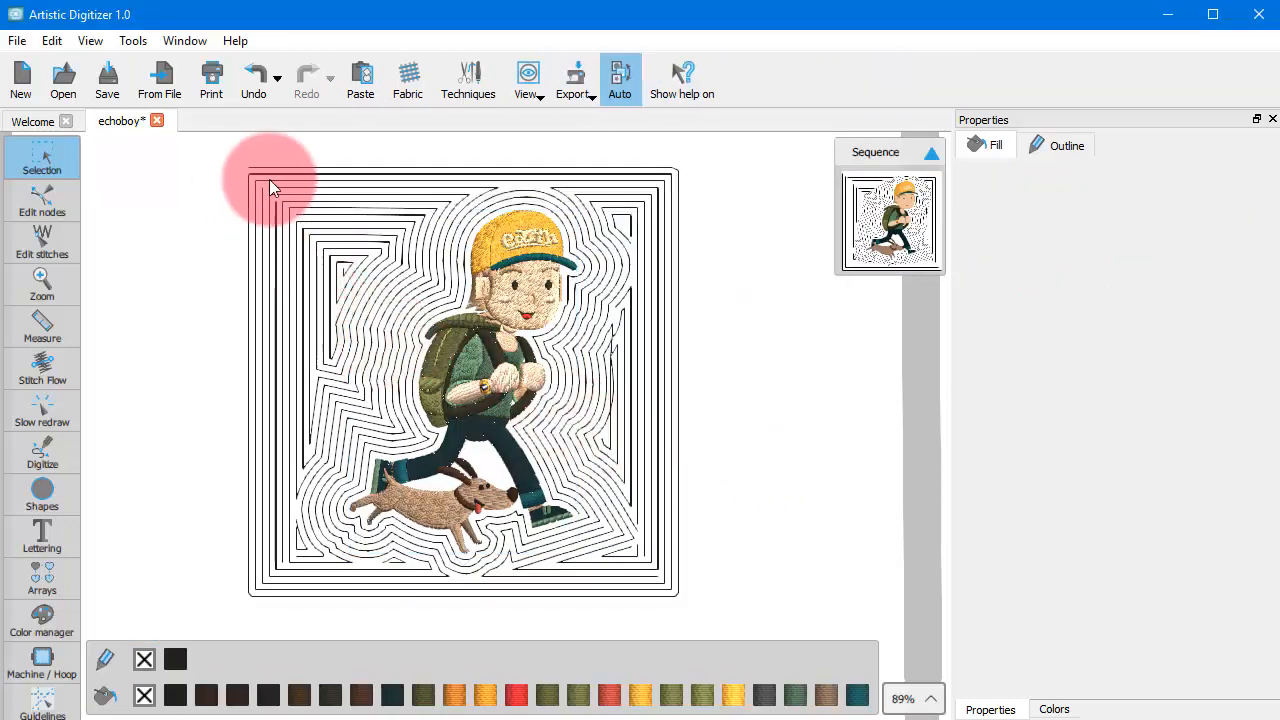
pyautogui.scroll(3, 272, 183)
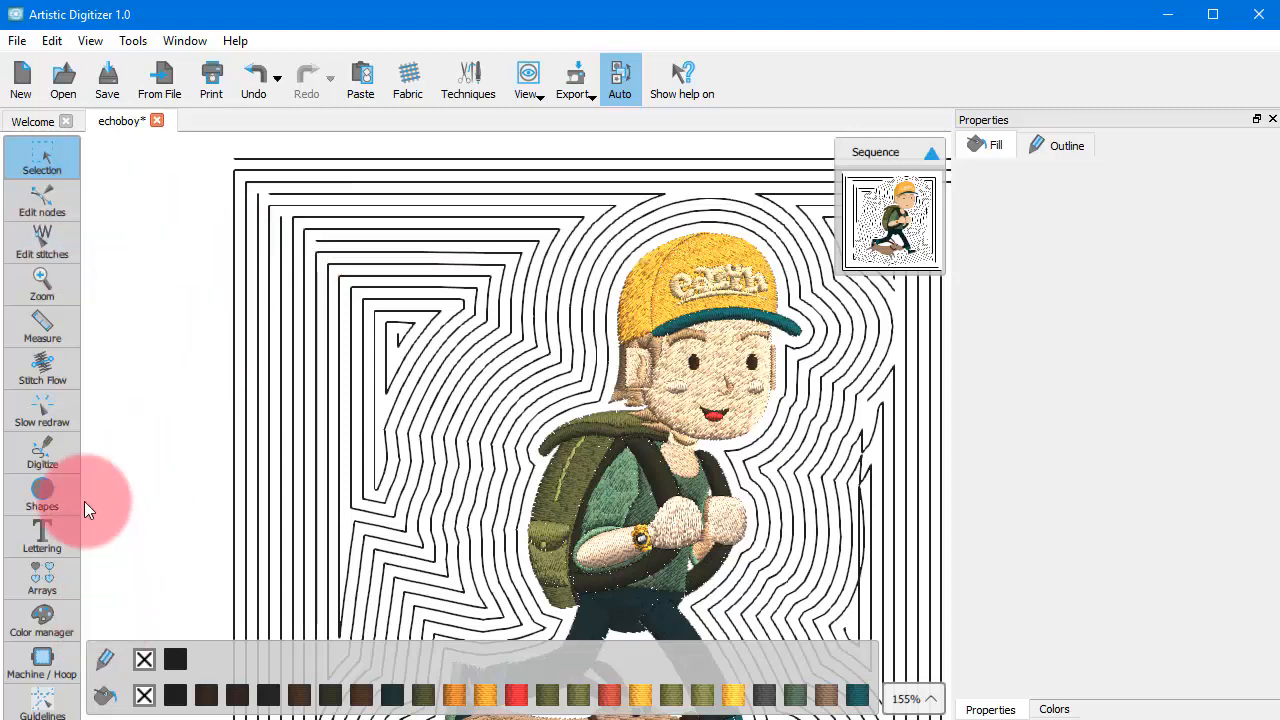
pyautogui.click(293, 271)
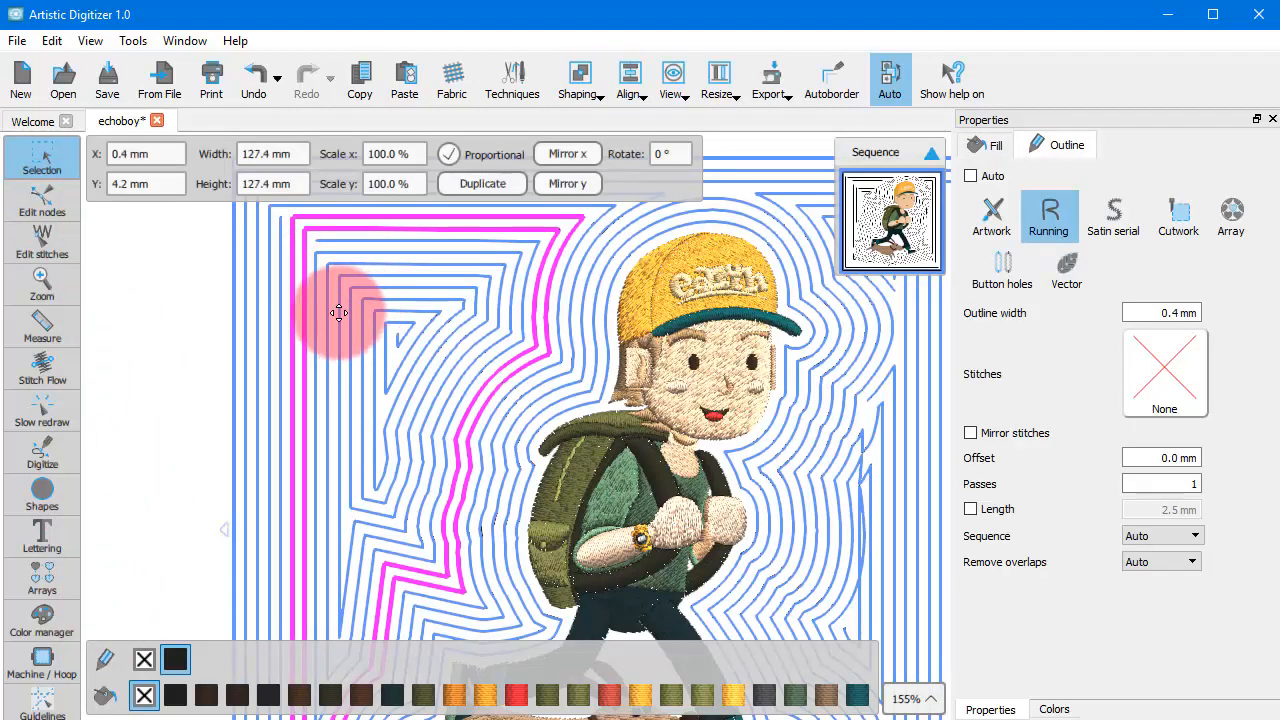
pyautogui.click(392, 348)
pyautogui.click(375, 355)
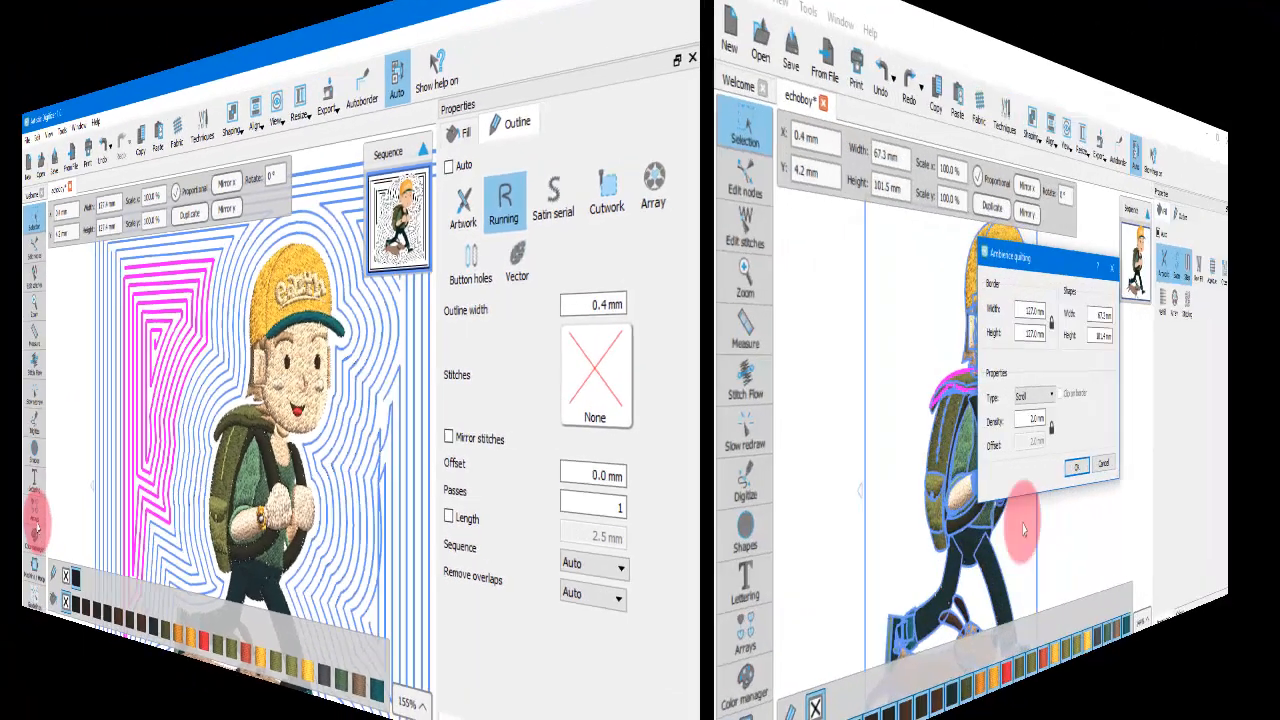
# Step: Change the quilting type to Stippling and generate it around the boy-and-dog design
pyautogui.click(632, 400)
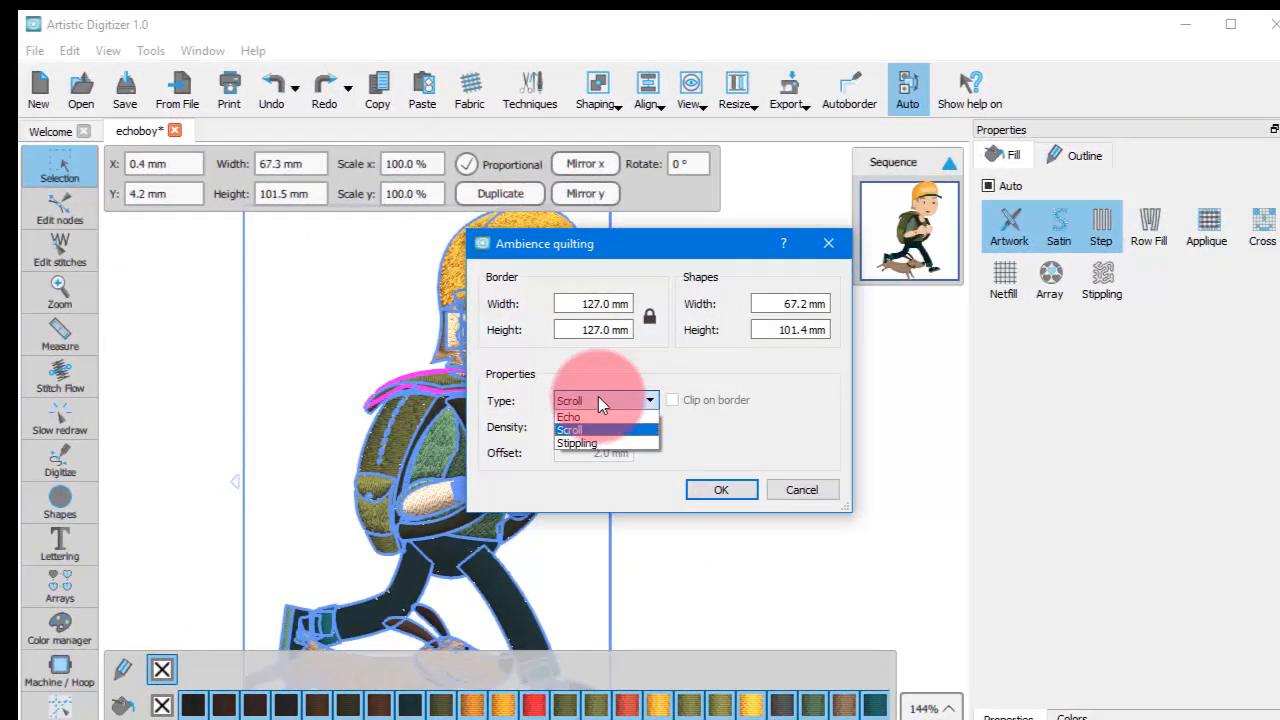
pyautogui.click(577, 442)
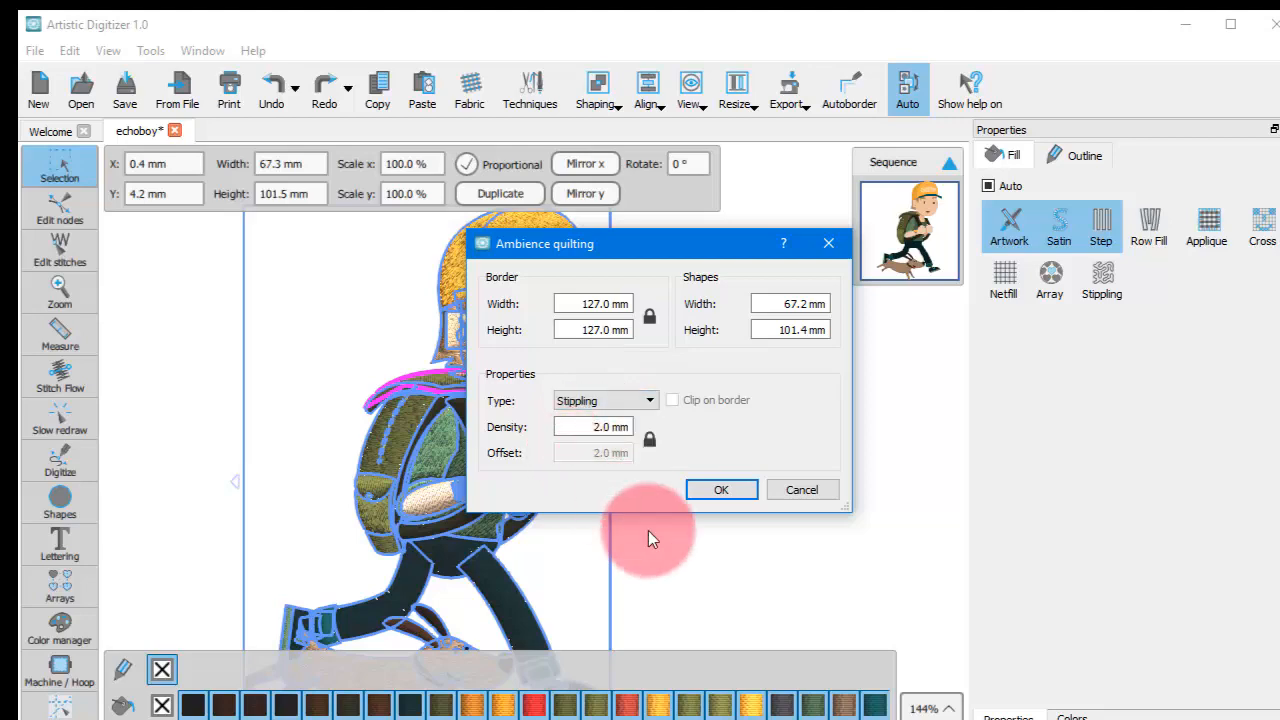
pyautogui.click(699, 486)
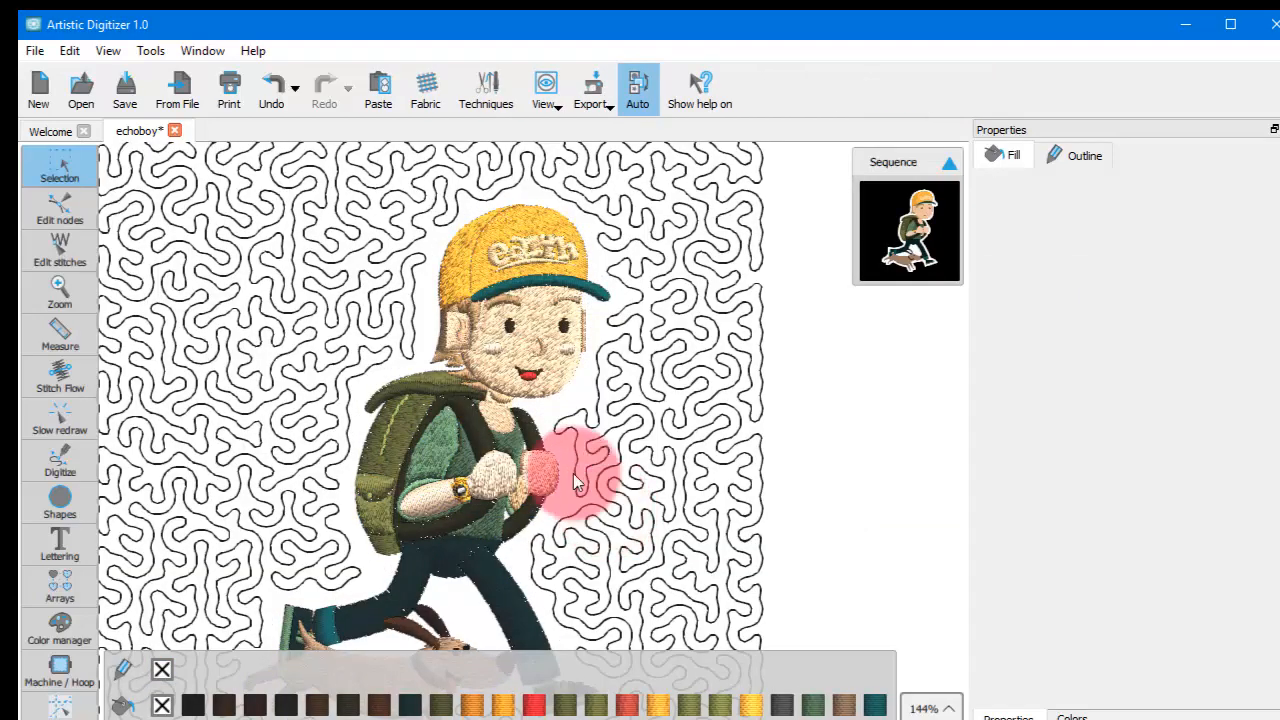
pyautogui.scroll(-4, 566, 429)
pyautogui.scroll(4, 545, 530)
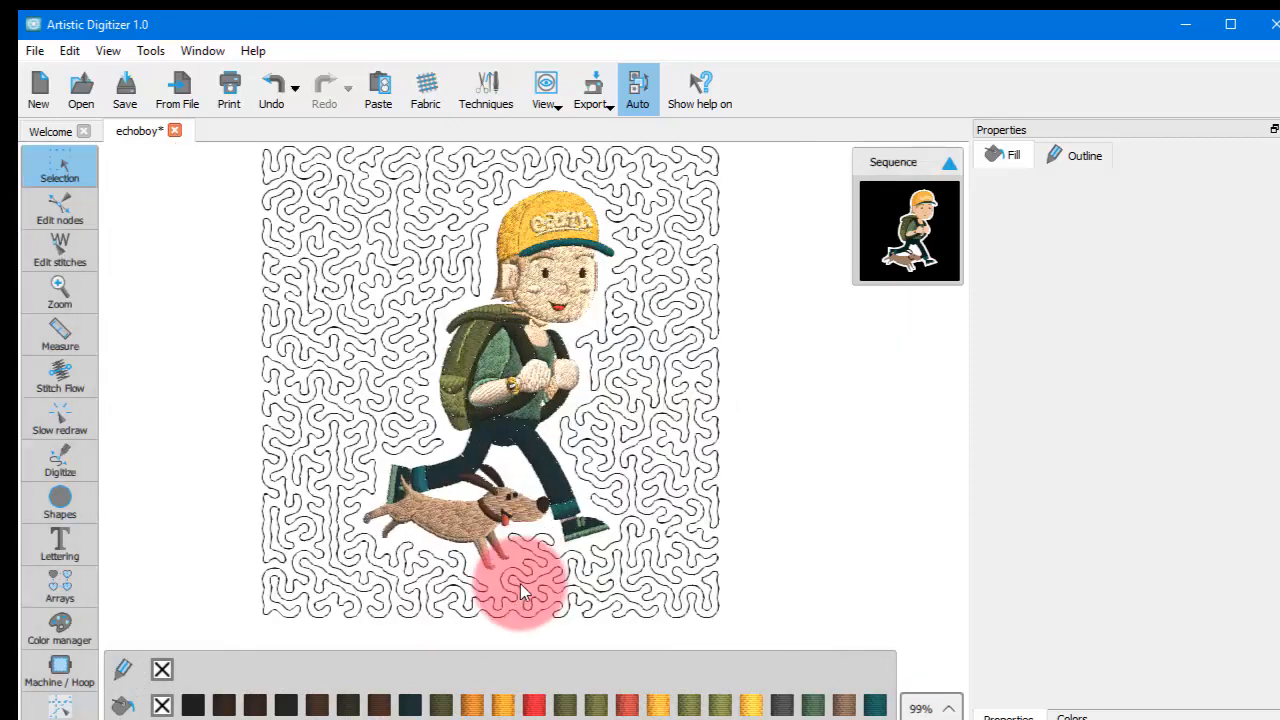
pyautogui.scroll(-1, 511, 582)
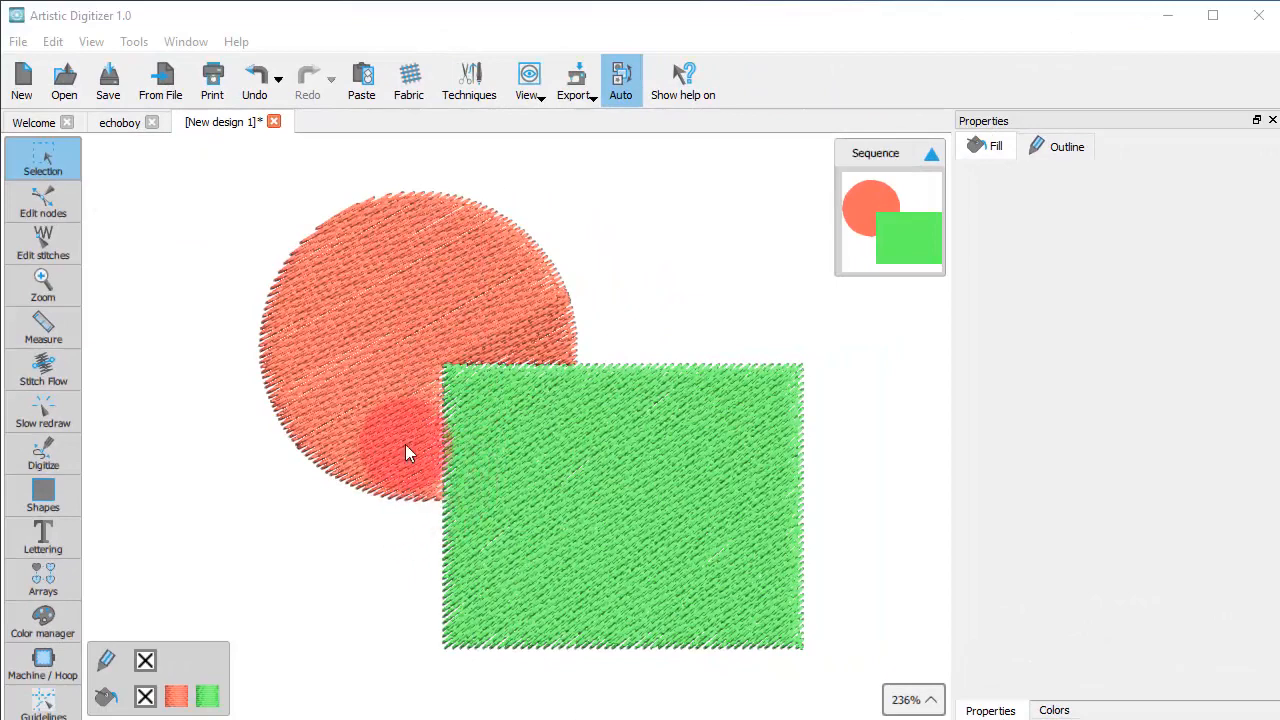
# Step: Select the orange circle and examine which commands are available for it
pyautogui.click(409, 341)
pyautogui.click(409, 341)
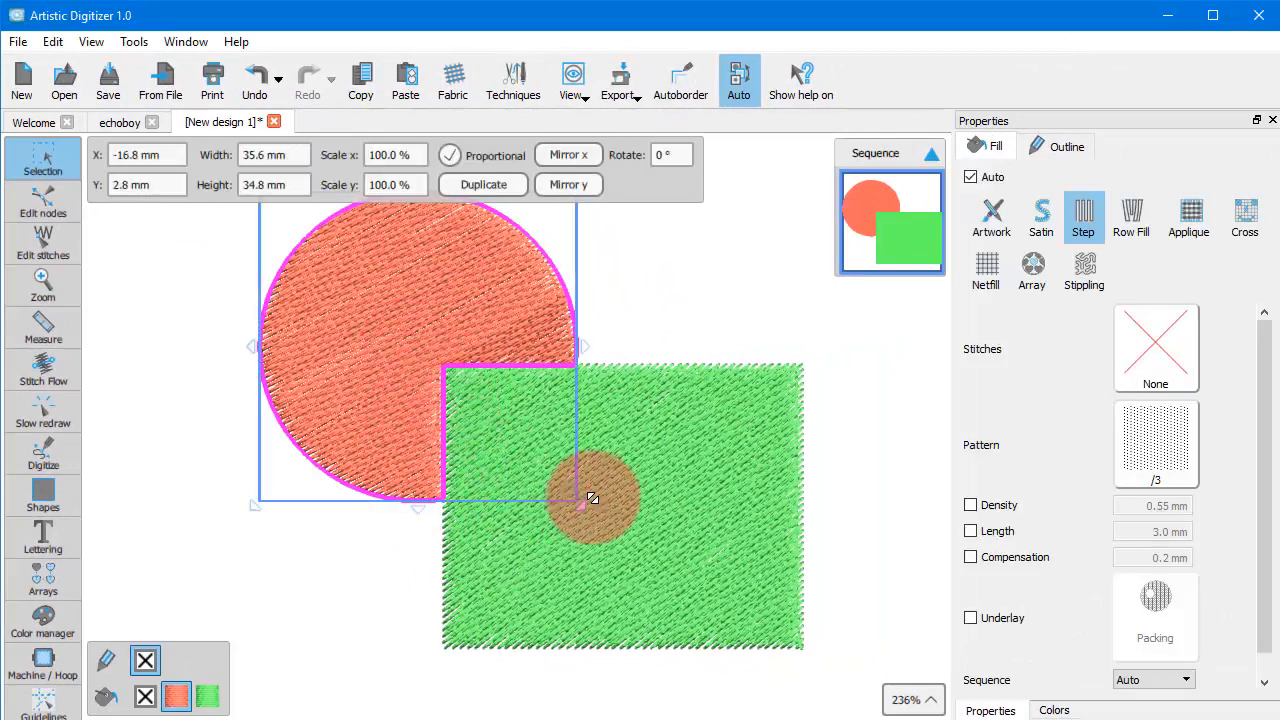
pyautogui.rightClick(343, 294)
pyautogui.click(677, 523)
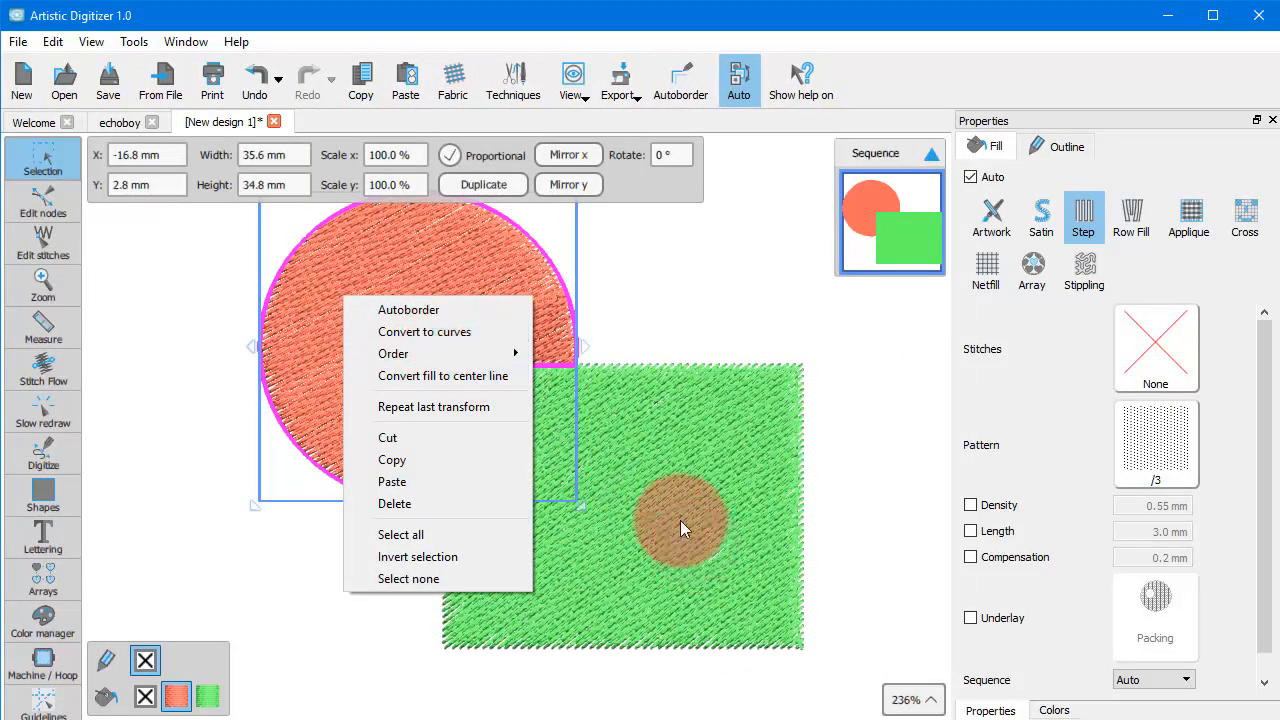
# Step: Convert the green rectangle to curves and check whether Ambience quilting is offered for it
pyautogui.rightClick(650, 472)
pyautogui.click(647, 471)
pyautogui.rightClick(646, 470)
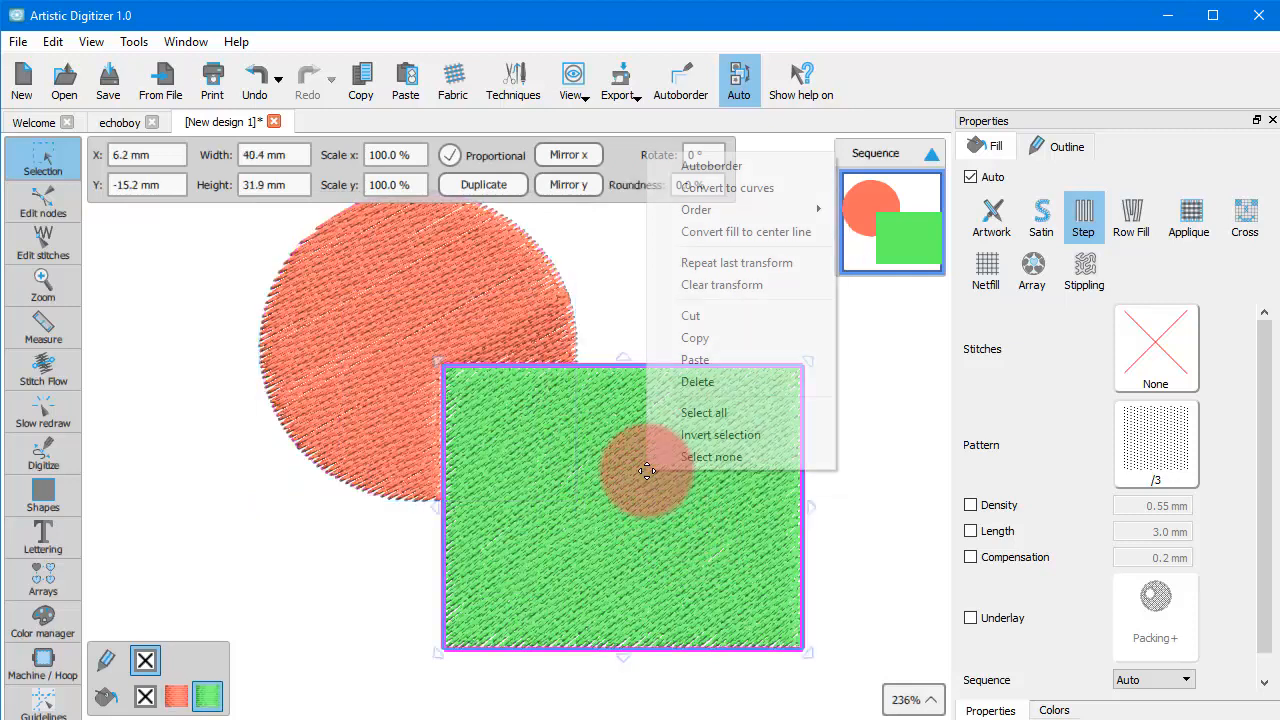
pyautogui.click(715, 189)
pyautogui.rightClick(659, 420)
pyautogui.click(718, 146)
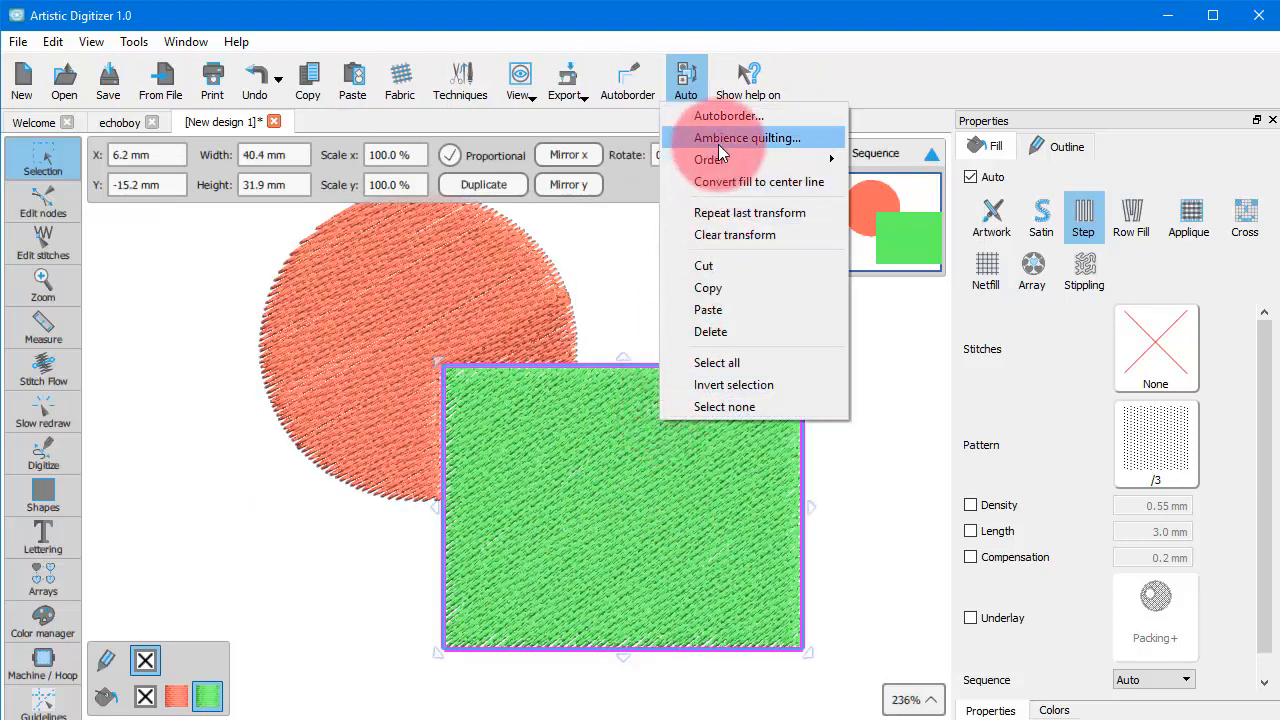
# Step: Convert the orange circle to curves
pyautogui.click(415, 318)
pyautogui.rightClick(417, 319)
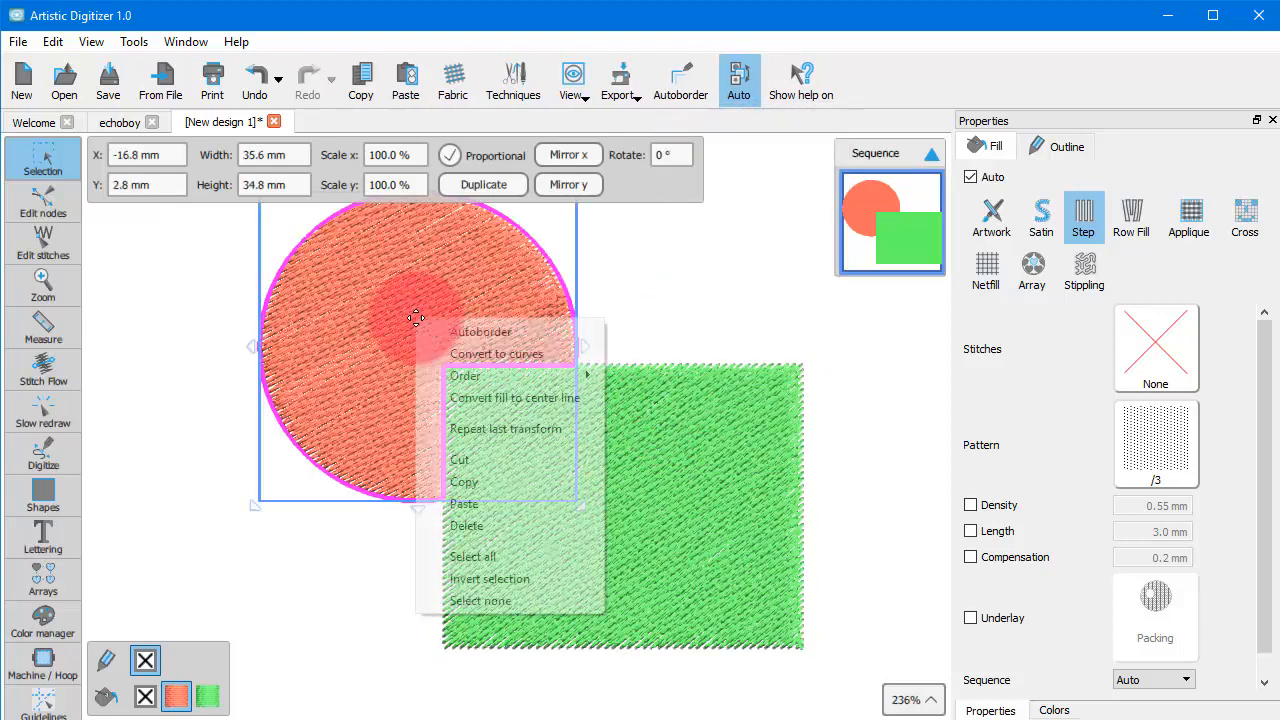
pyautogui.click(505, 358)
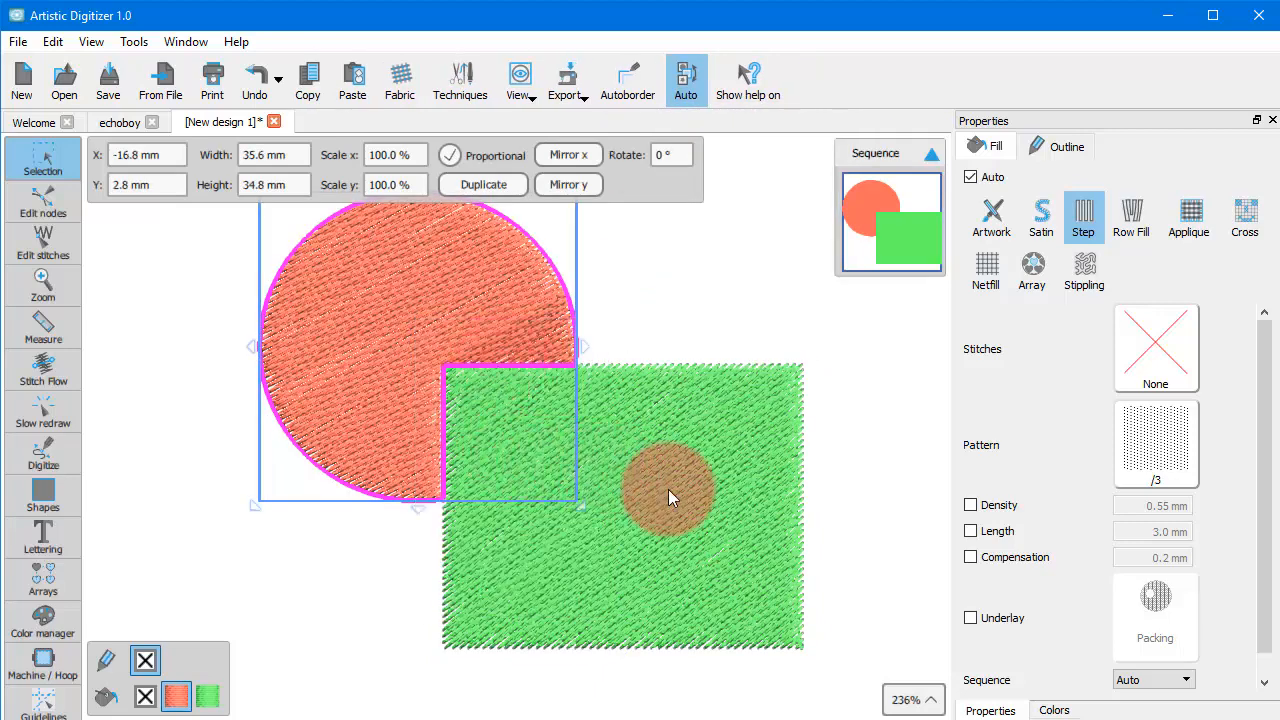
# Step: Select the circle and the rectangle together and generate Ambience quilting of the Echo type around them
pyautogui.keyDown('shift'); pyautogui.click(618, 476); pyautogui.keyUp('shift')
pyautogui.rightClick(618, 476)
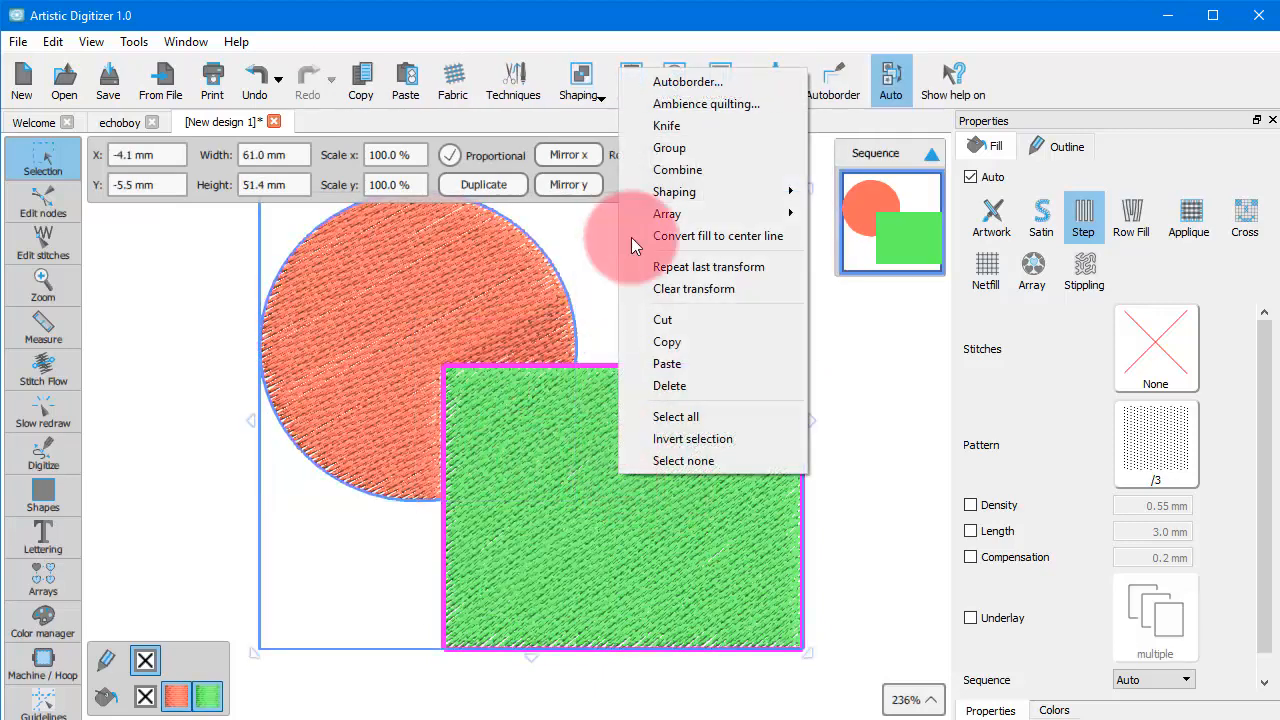
pyautogui.click(673, 104)
pyautogui.click(575, 392)
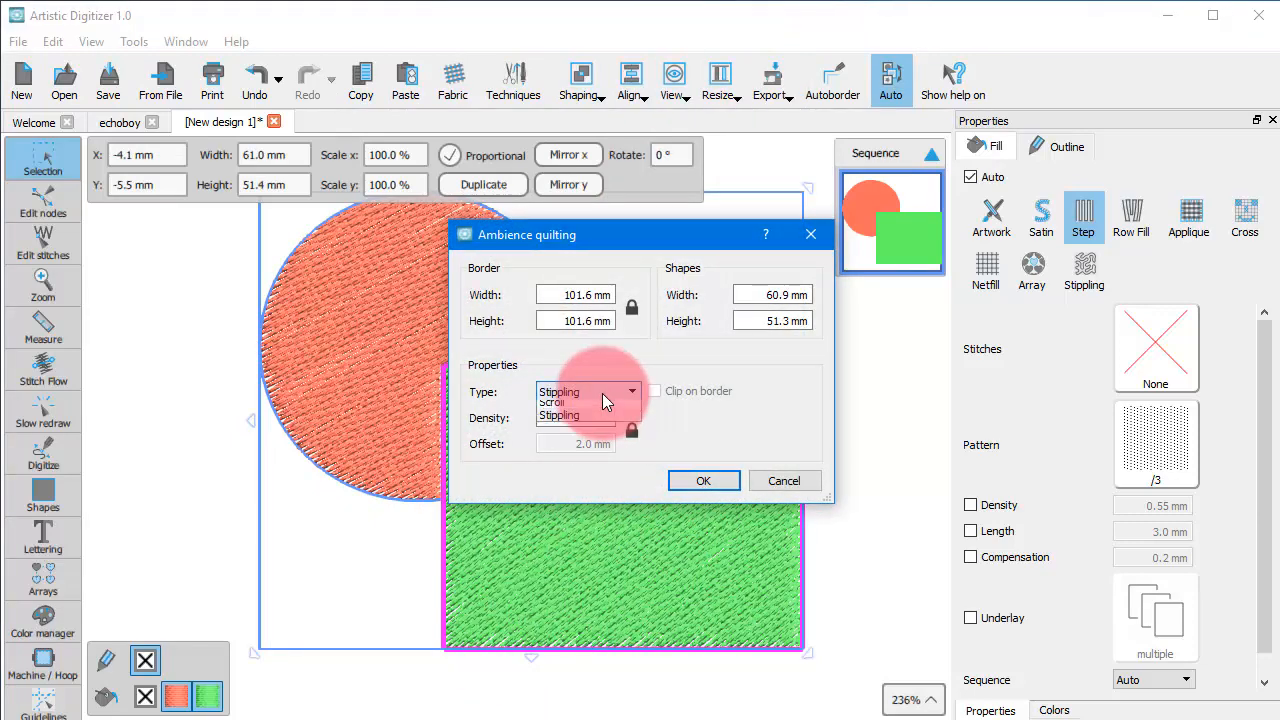
pyautogui.click(567, 409)
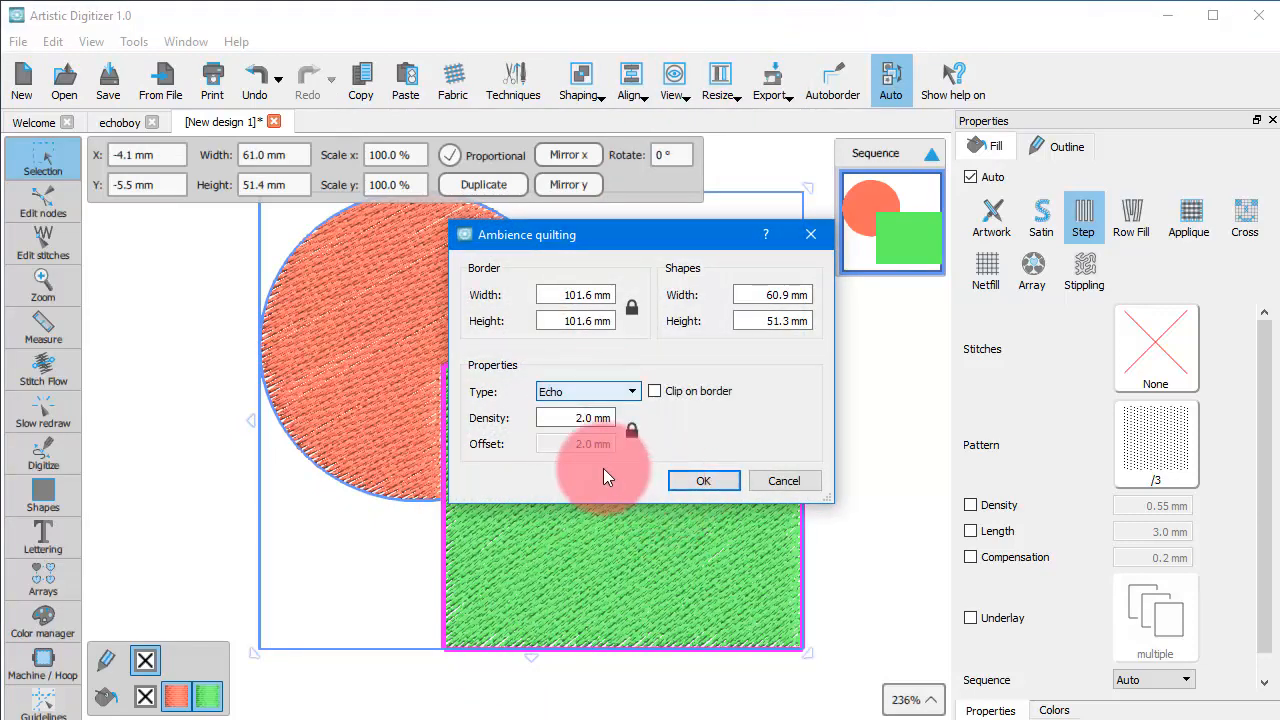
pyautogui.click(703, 480)
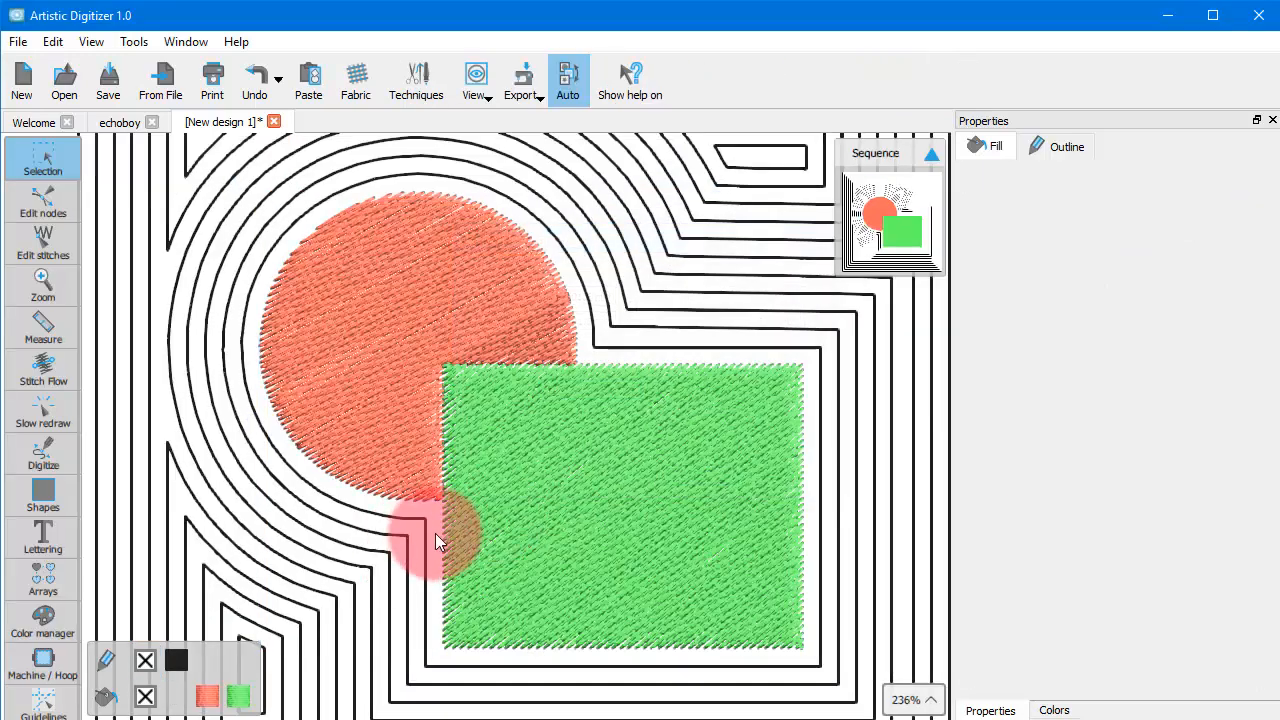